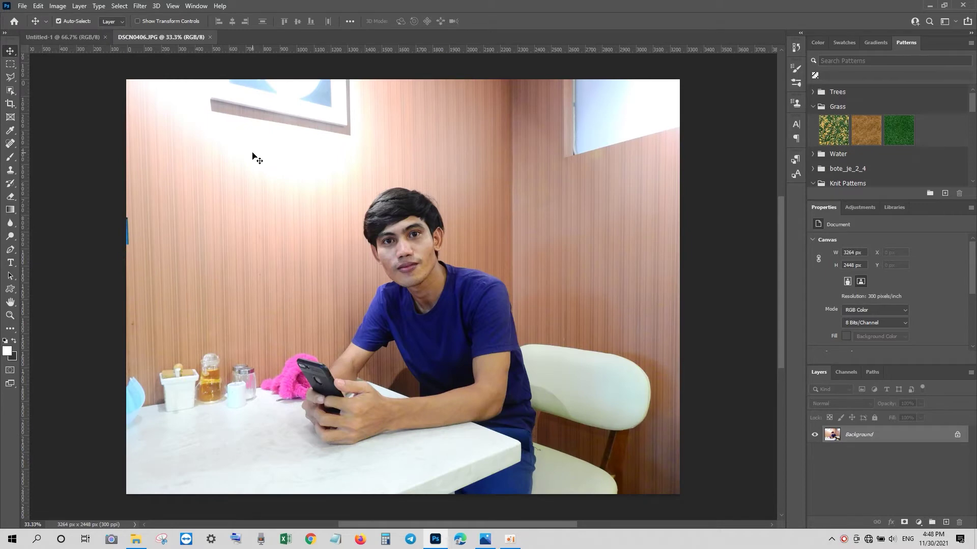
Copy the DSCN0406.JPG photo into the Untitled-1 document and position it over the canvas.
{"action": "left_click_drag", "start_coordinate": [162, 114], "coordinate": [423, 236]}
{"action": "left_click_drag", "start_coordinate": [397, 275], "coordinate": [114, 286]}
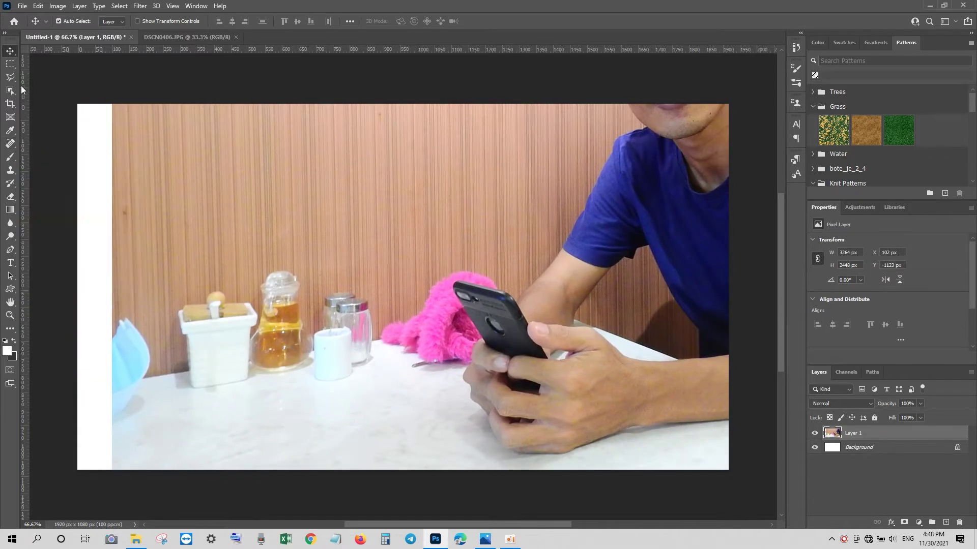
Start a Polygonal Lasso selection of the wall, tracing along the blue mask, the table edge and the top of the white container.
{"action": "left_click", "coordinate": [11, 77]}
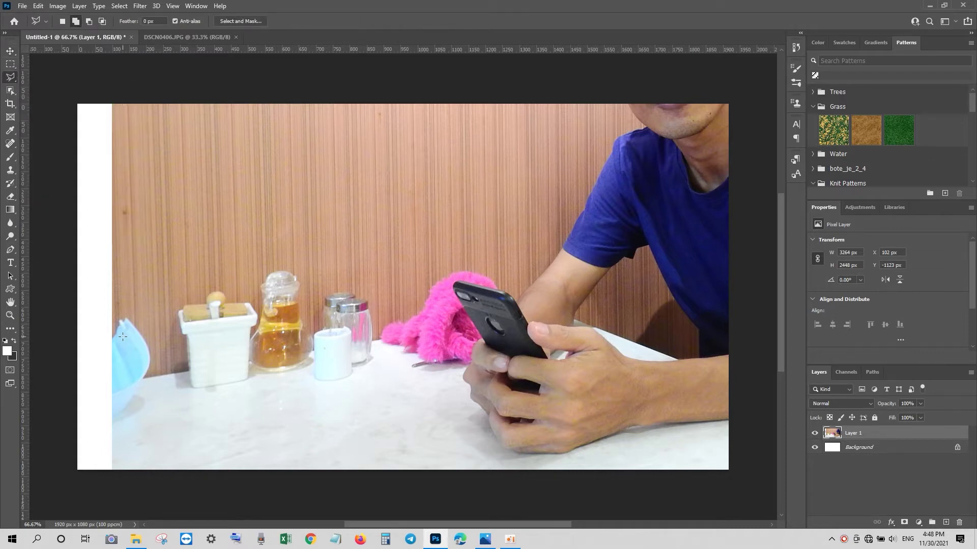
{"action": "key", "text": "ctrl+plus"}
{"action": "left_click_drag", "start_coordinate": [104, 348], "coordinate": [324, 302]}
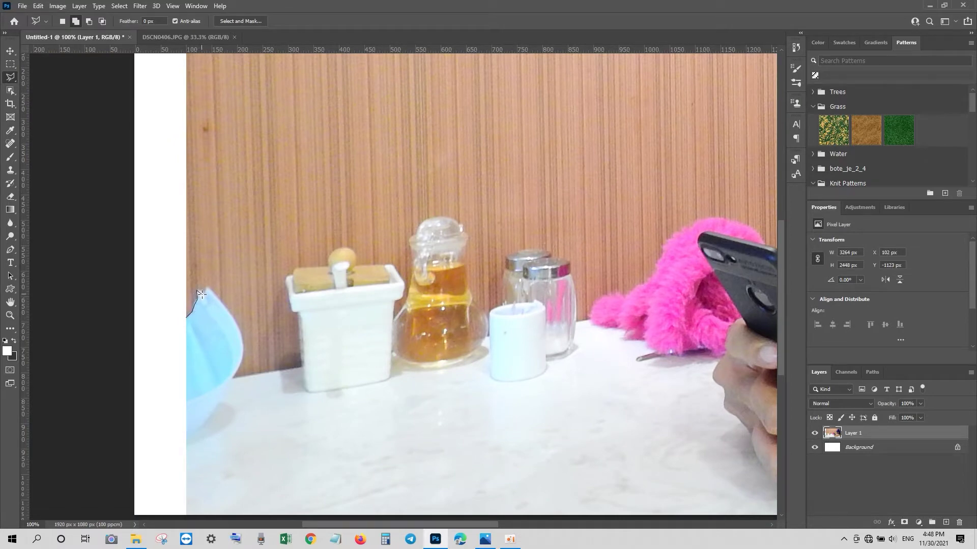
{"action": "left_click_drag", "start_coordinate": [206, 290], "coordinate": [238, 328]}
{"action": "mouse_move", "coordinate": [234, 379]}
{"action": "left_mouse_down"}
{"action": "mouse_move", "coordinate": [301, 368]}
{"action": "mouse_move", "coordinate": [295, 274]}
{"action": "left_mouse_up"}
{"action": "mouse_move", "coordinate": [326, 268]}
{"action": "left_mouse_down"}
{"action": "mouse_move", "coordinate": [301, 271]}
{"action": "mouse_move", "coordinate": [329, 271]}
{"action": "mouse_move", "coordinate": [338, 249]}
{"action": "left_mouse_up"}
{"action": "mouse_move", "coordinate": [357, 263]}
{"action": "left_mouse_down"}
{"action": "mouse_move", "coordinate": [393, 264]}
{"action": "mouse_move", "coordinate": [404, 283]}
{"action": "left_mouse_up"}
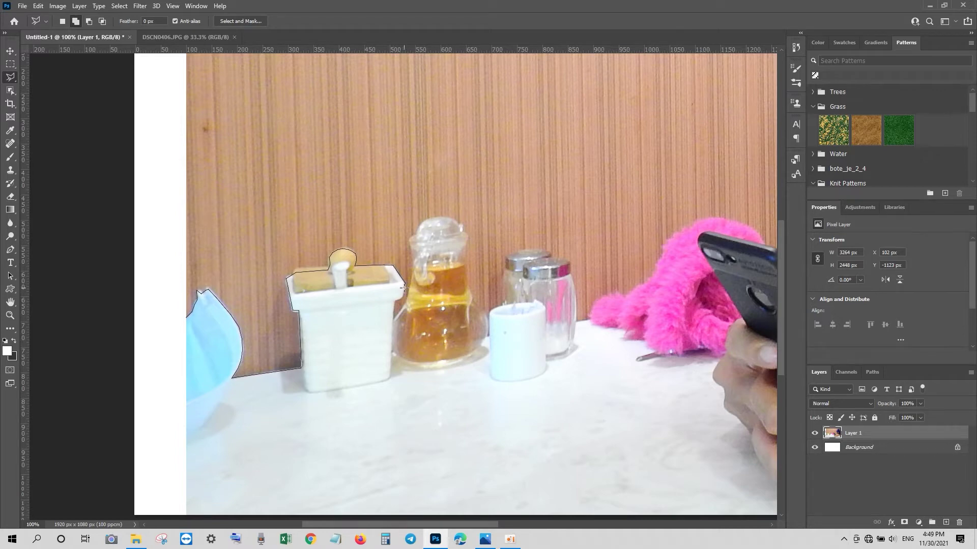
Continue the lasso outline around the tops of the amber bottle, the two shakers and the pink fluffy item.
{"action": "mouse_move", "coordinate": [397, 301]}
{"action": "left_mouse_down"}
{"action": "mouse_move", "coordinate": [394, 322]}
{"action": "mouse_move", "coordinate": [416, 284]}
{"action": "mouse_move", "coordinate": [418, 230]}
{"action": "left_mouse_up"}
{"action": "mouse_move", "coordinate": [470, 237]}
{"action": "left_mouse_down"}
{"action": "mouse_move", "coordinate": [465, 288]}
{"action": "mouse_move", "coordinate": [487, 316]}
{"action": "mouse_move", "coordinate": [486, 339]}
{"action": "mouse_move", "coordinate": [484, 312]}
{"action": "mouse_move", "coordinate": [505, 304]}
{"action": "mouse_move", "coordinate": [503, 271]}
{"action": "mouse_move", "coordinate": [525, 249]}
{"action": "left_mouse_up"}
{"action": "mouse_move", "coordinate": [570, 263]}
{"action": "left_mouse_down"}
{"action": "mouse_move", "coordinate": [576, 318]}
{"action": "mouse_move", "coordinate": [592, 319]}
{"action": "mouse_move", "coordinate": [595, 306]}
{"action": "left_mouse_up"}
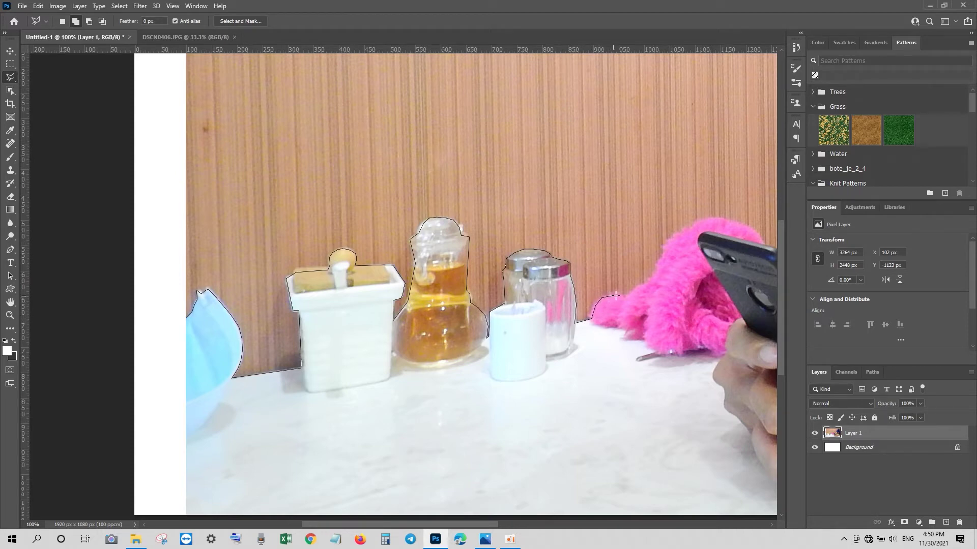
{"action": "mouse_move", "coordinate": [628, 295]}
{"action": "left_mouse_down"}
{"action": "mouse_move", "coordinate": [660, 262]}
{"action": "mouse_move", "coordinate": [470, 281]}
{"action": "mouse_move", "coordinate": [290, 328]}
{"action": "mouse_move", "coordinate": [301, 304]}
{"action": "mouse_move", "coordinate": [335, 285]}
{"action": "mouse_move", "coordinate": [386, 294]}
{"action": "left_mouse_up"}
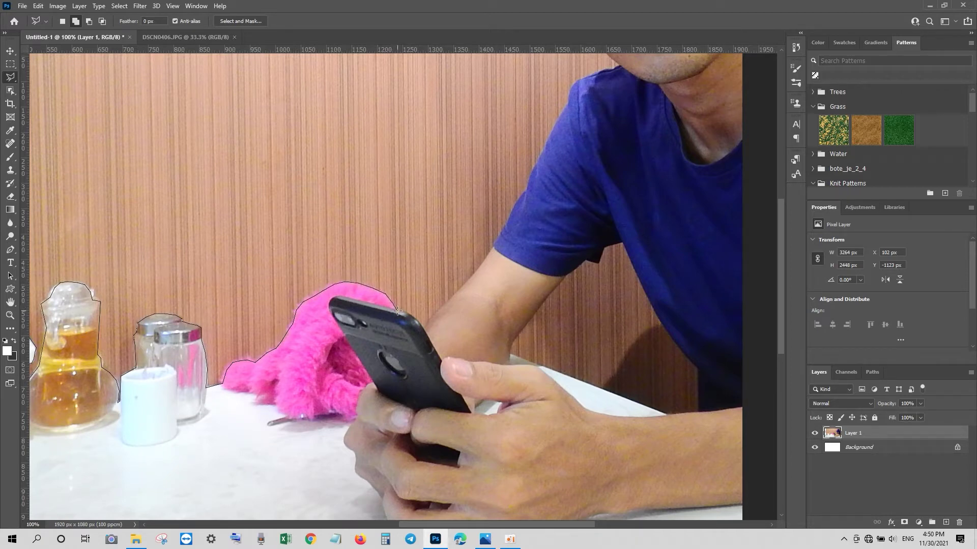
Extend the lasso outline along the phone, forearm, sleeve and shoulder, then past the chin to the canvas edge.
{"action": "mouse_move", "coordinate": [407, 314]}
{"action": "left_mouse_down"}
{"action": "mouse_move", "coordinate": [422, 325]}
{"action": "mouse_move", "coordinate": [471, 275]}
{"action": "mouse_move", "coordinate": [583, 77]}
{"action": "mouse_move", "coordinate": [615, 68]}
{"action": "mouse_move", "coordinate": [396, 314]}
{"action": "mouse_move", "coordinate": [608, 162]}
{"action": "left_mouse_up"}
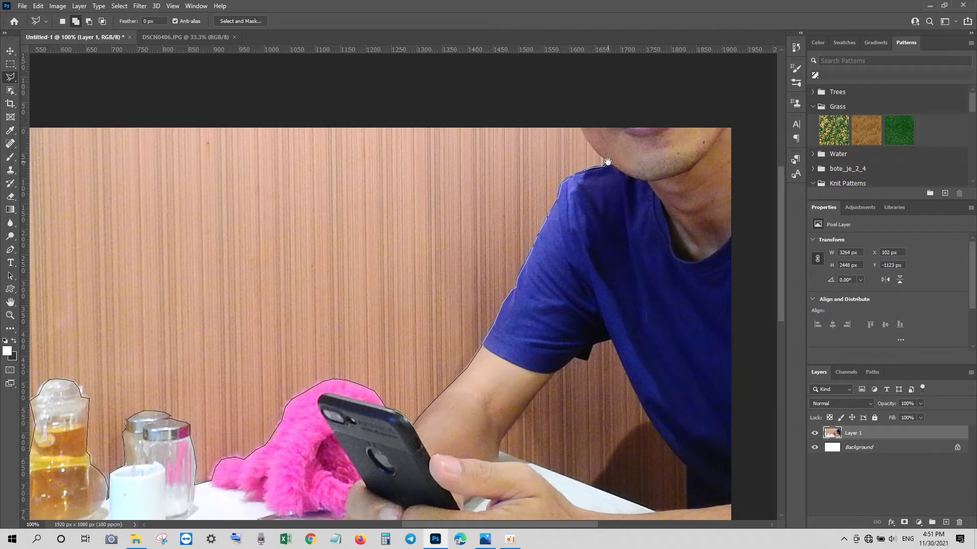
{"action": "left_click_drag", "start_coordinate": [607, 162], "coordinate": [580, 148]}
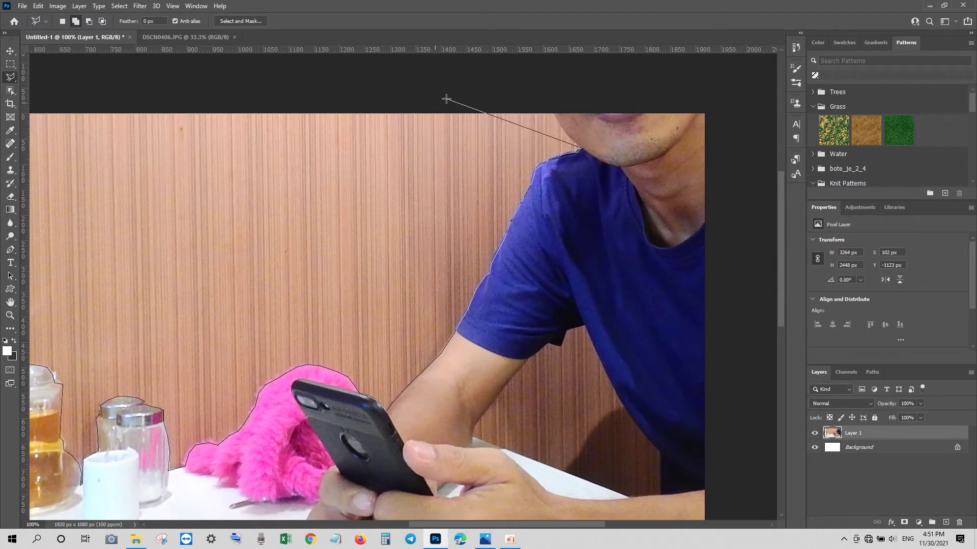
{"action": "left_click", "coordinate": [572, 138]}
{"action": "left_click", "coordinate": [562, 128]}
{"action": "left_click", "coordinate": [554, 109]}
Run the lasso outline above the canvas and down the blank strip, closing the selection at the blue mask.
{"action": "left_click", "coordinate": [231, 78]}
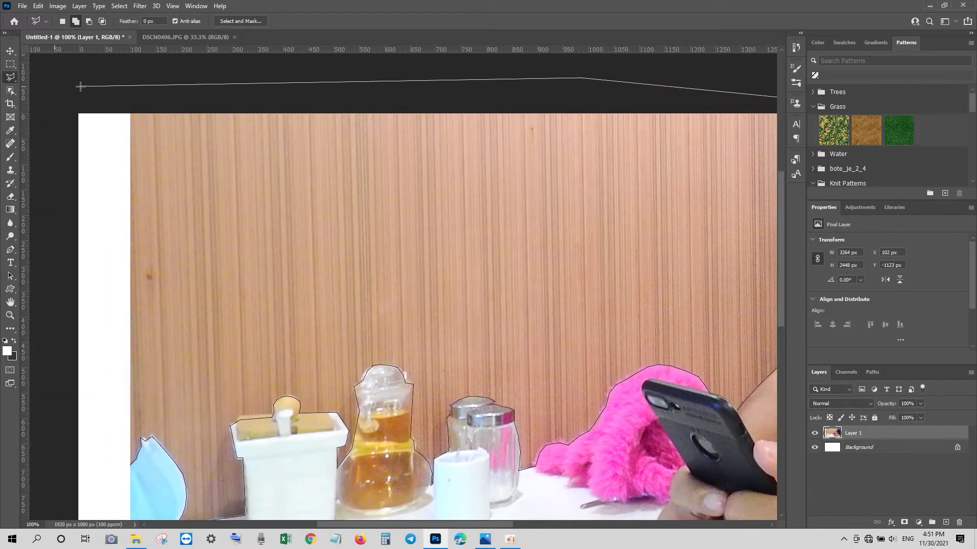
{"action": "left_click", "coordinate": [80, 86]}
{"action": "scroll", "coordinate": [52, 382], "scroll_direction": "down", "scroll_amount": 5}
{"action": "left_click", "coordinate": [85, 258]}
{"action": "left_click", "coordinate": [133, 261]}
Delete the selected wall area from Layer 1 and clear the selection.
{"action": "key", "text": "ctrl+plus"}
{"action": "key", "text": "ctrl+minus"}
{"action": "key", "text": "ctrl+minus"}
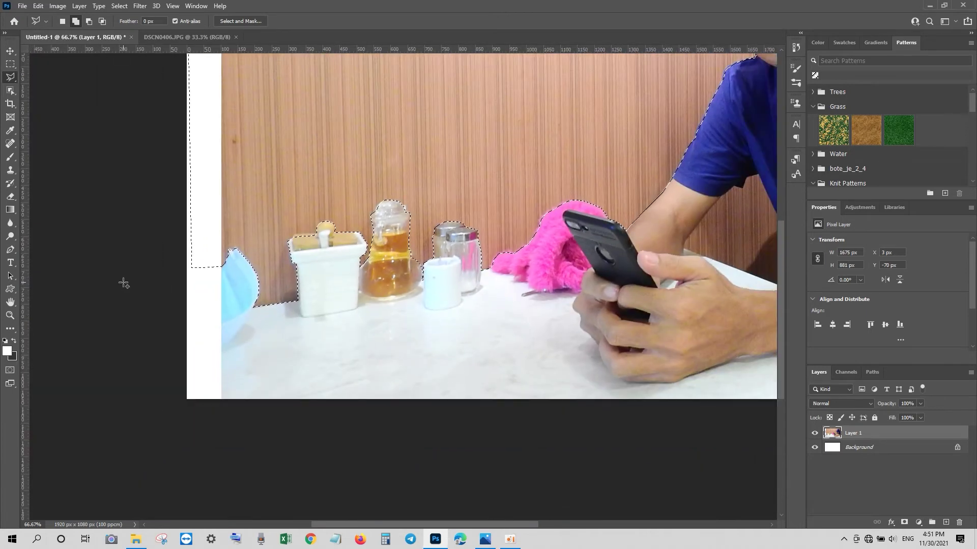
{"action": "left_click_drag", "start_coordinate": [308, 204], "coordinate": [222, 299]}
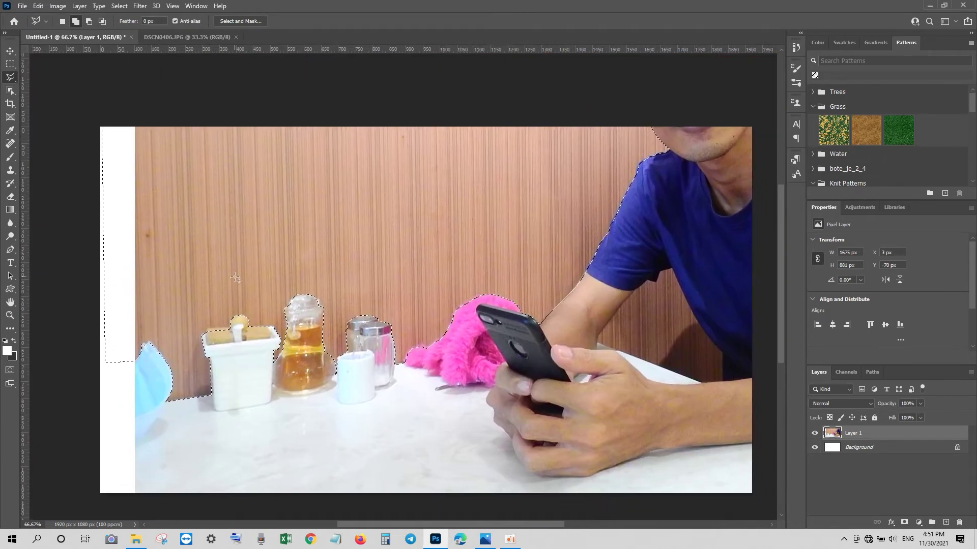
{"action": "key", "text": "Delete"}
{"action": "key", "text": "ctrl+d"}
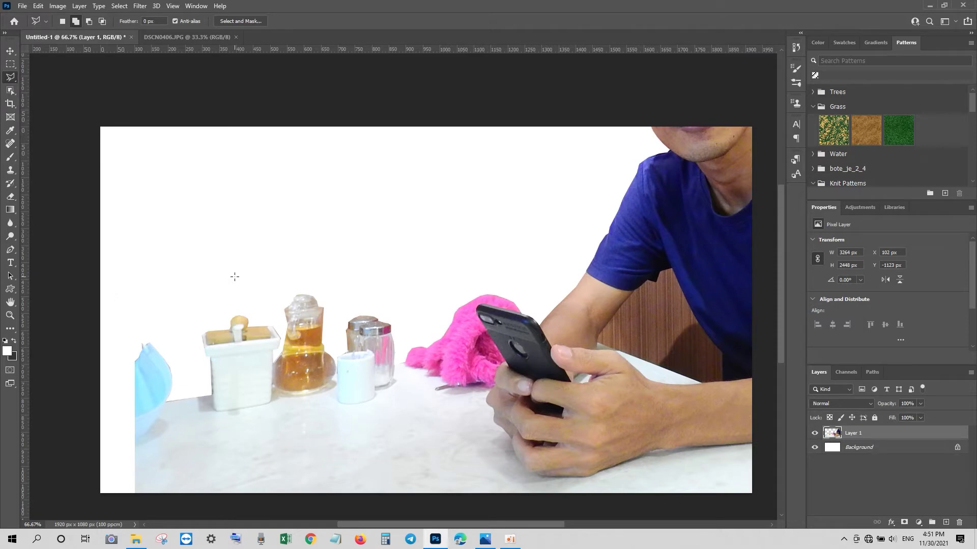
Free-transform Layer 1, scaling it proportionally to 51.89%.
{"action": "left_click_drag", "start_coordinate": [477, 524], "coordinate": [518, 518]}
{"action": "key", "text": "v"}
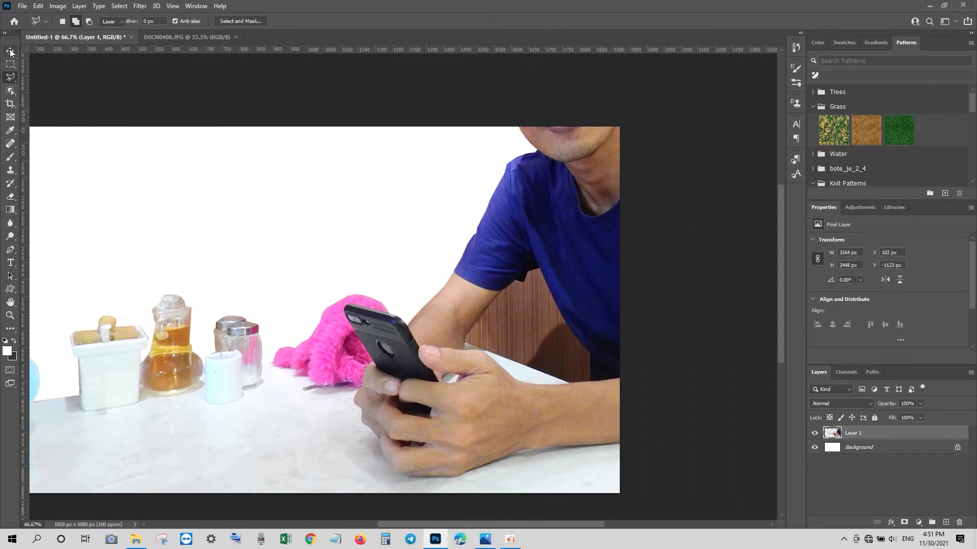
{"action": "key", "text": "ctrl+t"}
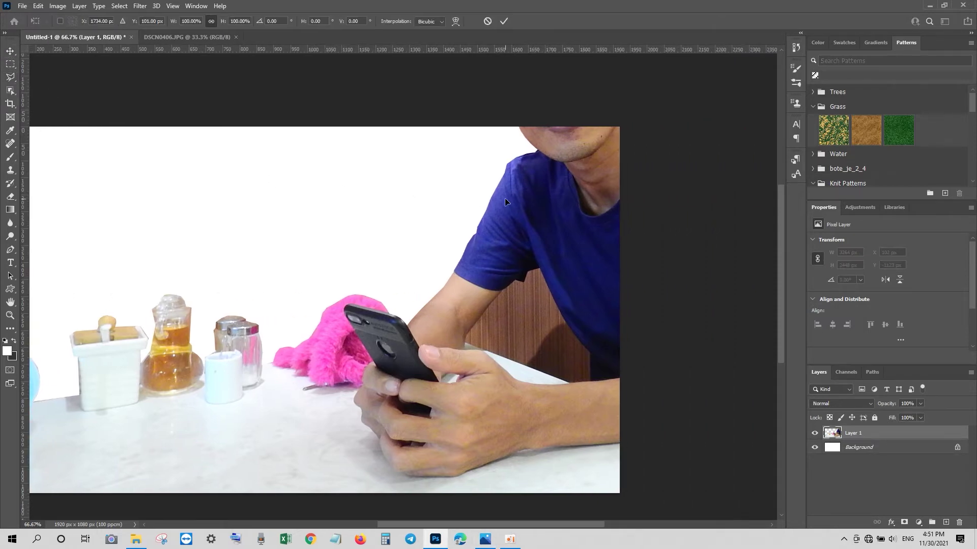
{"action": "left_click_drag", "start_coordinate": [505, 199], "coordinate": [241, 357]}
{"action": "left_click_drag", "start_coordinate": [401, 283], "coordinate": [173, 397]}
{"action": "left_click_drag", "start_coordinate": [452, 237], "coordinate": [457, 434]}
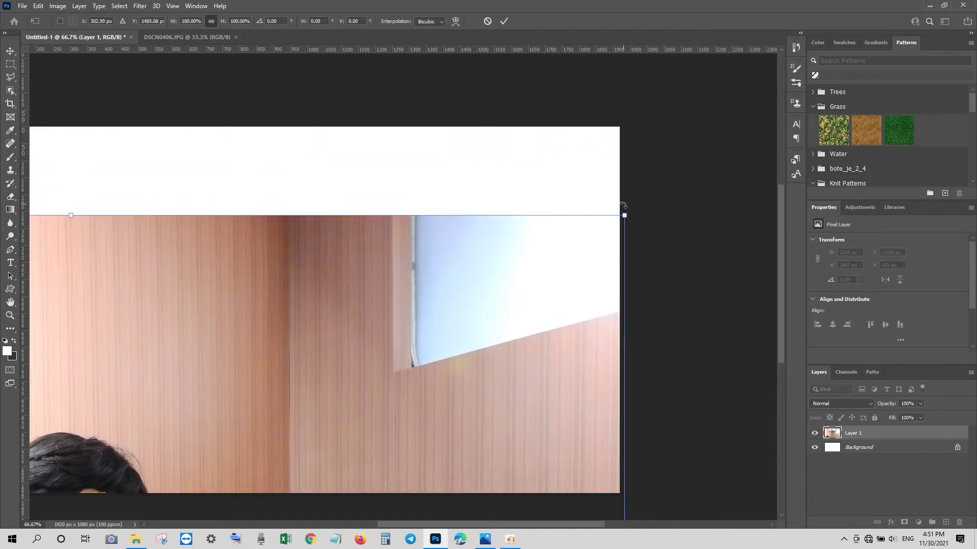
{"action": "left_click_drag", "start_coordinate": [623, 214], "coordinate": [356, 413]}
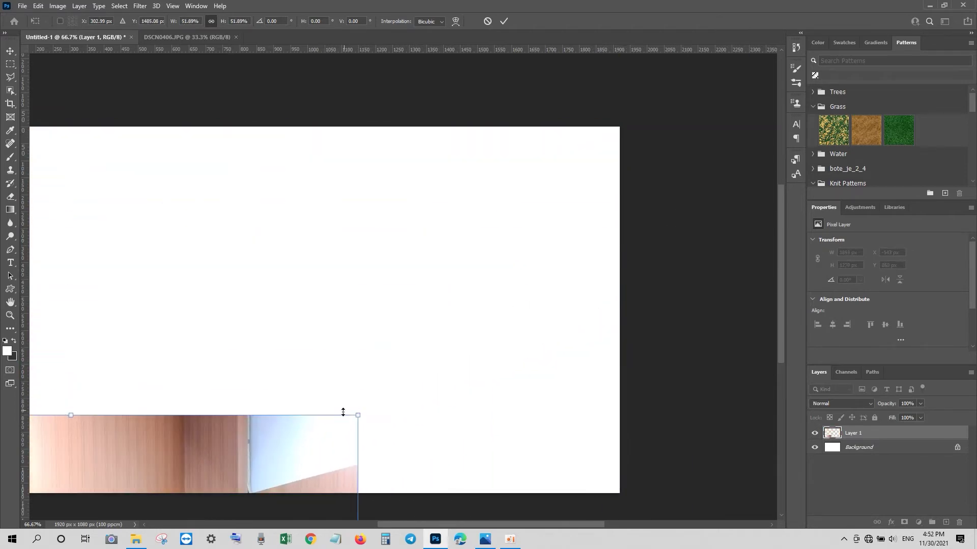
Reduce the repositioned Layer 1 to about 1410 × 1056 px so the whole photo fits on the canvas, and apply the transform.
{"action": "key", "text": "ctrl+z"}
{"action": "key", "text": "ctrl+z"}
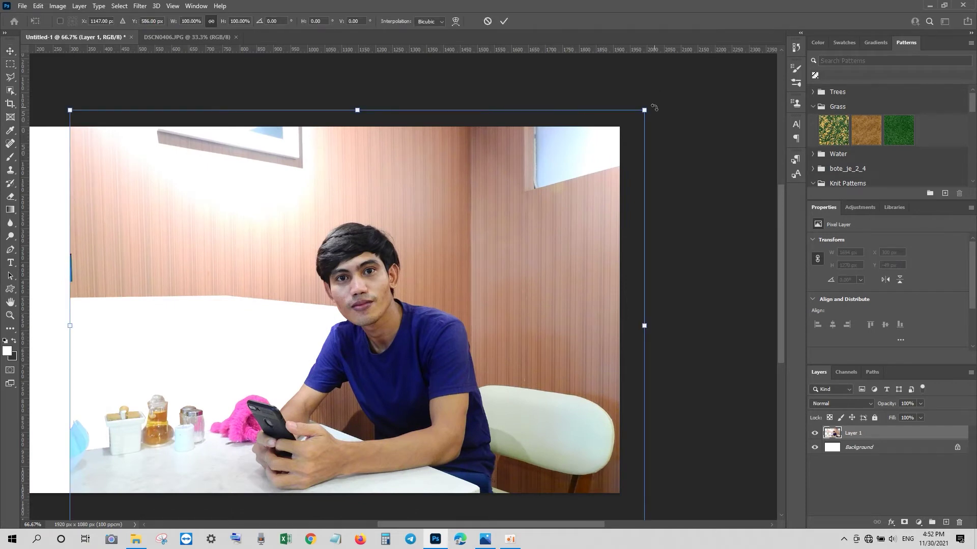
{"action": "left_click_drag", "start_coordinate": [646, 108], "coordinate": [599, 148]}
{"action": "key", "text": "Return"}
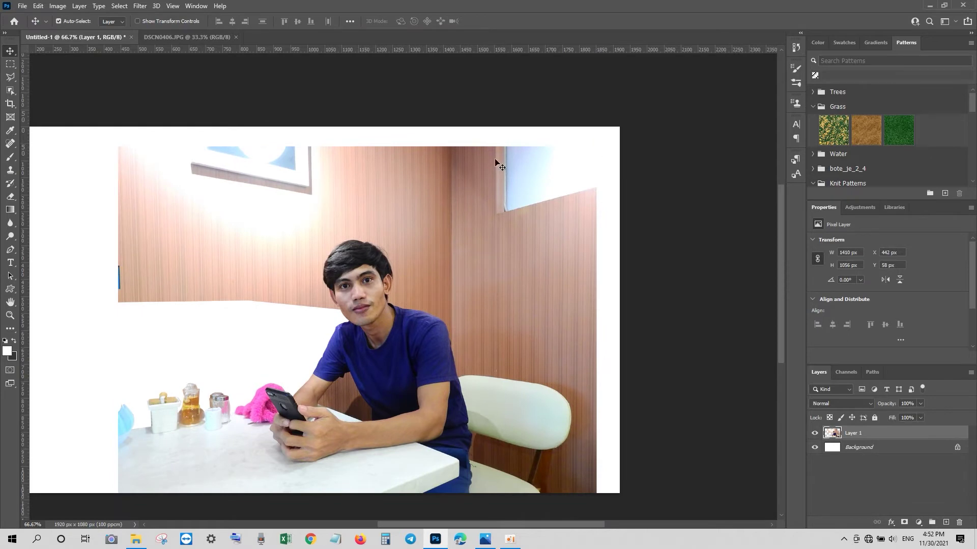
Start a Polygonal Lasso selection at the man's jaw and trace around his ear and hair.
{"action": "key", "text": "ctrl+plus"}
{"action": "key", "text": "ctrl+plus"}
{"action": "key", "text": "ctrl+plus"}
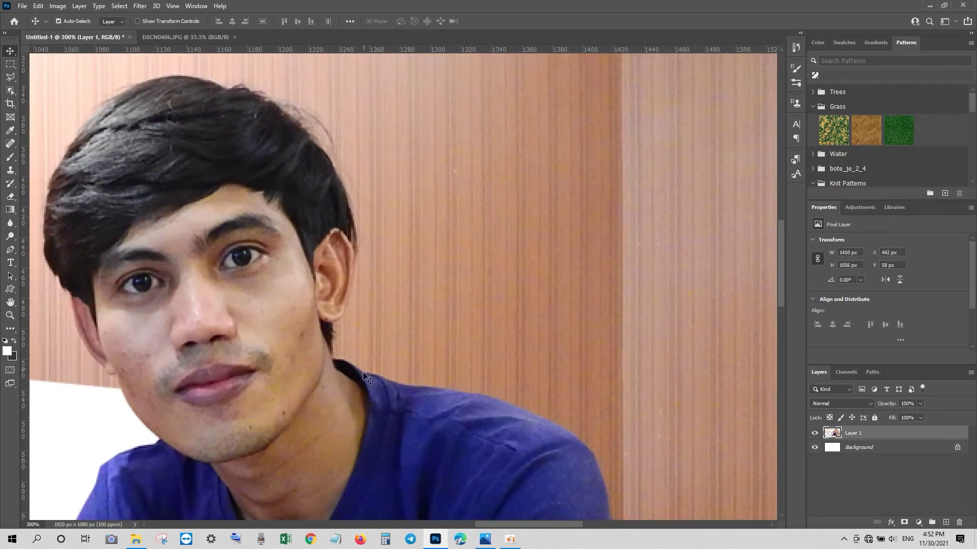
{"action": "key", "text": "ctrl+plus"}
{"action": "left_click_drag", "start_coordinate": [216, 399], "coordinate": [424, 300]}
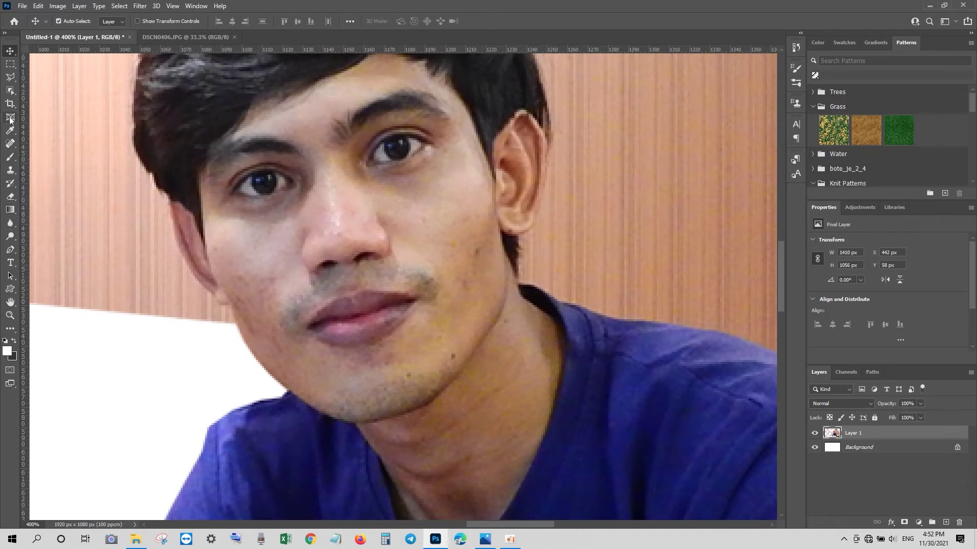
{"action": "left_click", "coordinate": [10, 77]}
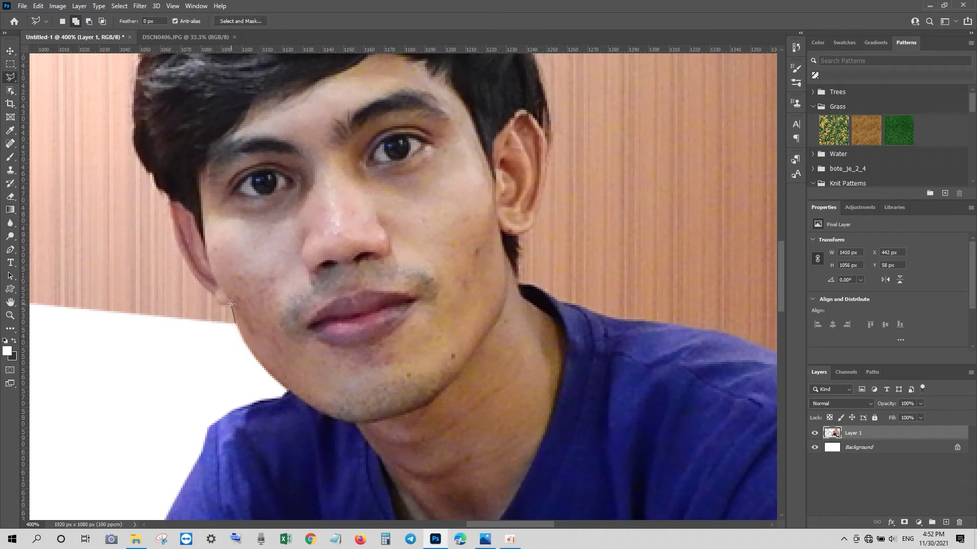
{"action": "mouse_move", "coordinate": [223, 305]}
{"action": "left_mouse_down"}
{"action": "mouse_move", "coordinate": [182, 266]}
{"action": "mouse_move", "coordinate": [195, 281]}
{"action": "mouse_move", "coordinate": [170, 234]}
{"action": "left_mouse_up"}
{"action": "mouse_move", "coordinate": [163, 197]}
{"action": "left_mouse_down"}
{"action": "mouse_move", "coordinate": [132, 139]}
{"action": "mouse_move", "coordinate": [135, 94]}
{"action": "mouse_move", "coordinate": [143, 80]}
{"action": "mouse_move", "coordinate": [135, 179]}
{"action": "mouse_move", "coordinate": [176, 94]}
{"action": "mouse_move", "coordinate": [208, 68]}
{"action": "mouse_move", "coordinate": [116, 248]}
{"action": "mouse_move", "coordinate": [150, 220]}
{"action": "mouse_move", "coordinate": [221, 201]}
{"action": "mouse_move", "coordinate": [315, 217]}
{"action": "mouse_move", "coordinate": [366, 248]}
{"action": "mouse_move", "coordinate": [436, 334]}
{"action": "mouse_move", "coordinate": [455, 416]}
{"action": "mouse_move", "coordinate": [450, 482]}
{"action": "mouse_move", "coordinate": [452, 282]}
{"action": "left_mouse_up"}
Continue the lasso outline along the shoulder next to the chair and down the upper sleeve.
{"action": "mouse_move", "coordinate": [439, 318]}
{"action": "left_mouse_down"}
{"action": "mouse_move", "coordinate": [428, 338]}
{"action": "mouse_move", "coordinate": [429, 379]}
{"action": "mouse_move", "coordinate": [522, 413]}
{"action": "mouse_move", "coordinate": [631, 428]}
{"action": "mouse_move", "coordinate": [701, 458]}
{"action": "mouse_move", "coordinate": [339, 283]}
{"action": "mouse_move", "coordinate": [407, 332]}
{"action": "mouse_move", "coordinate": [426, 369]}
{"action": "left_mouse_up"}
{"action": "key", "text": "space"}
{"action": "left_click", "coordinate": [431, 382]}
{"action": "left_click", "coordinate": [438, 425]}
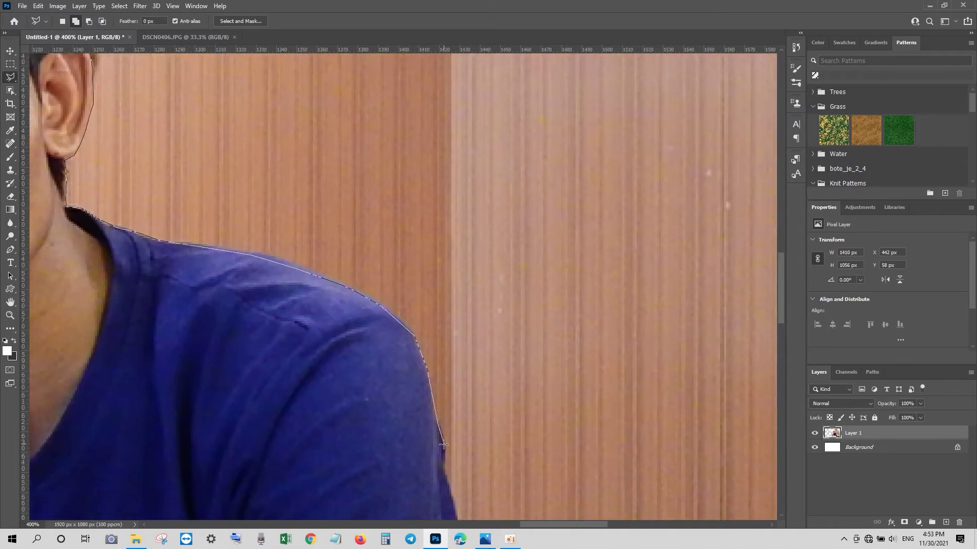
{"action": "left_click", "coordinate": [444, 451]}
{"action": "scroll", "coordinate": [444, 465], "scroll_direction": "down", "scroll_amount": 8}
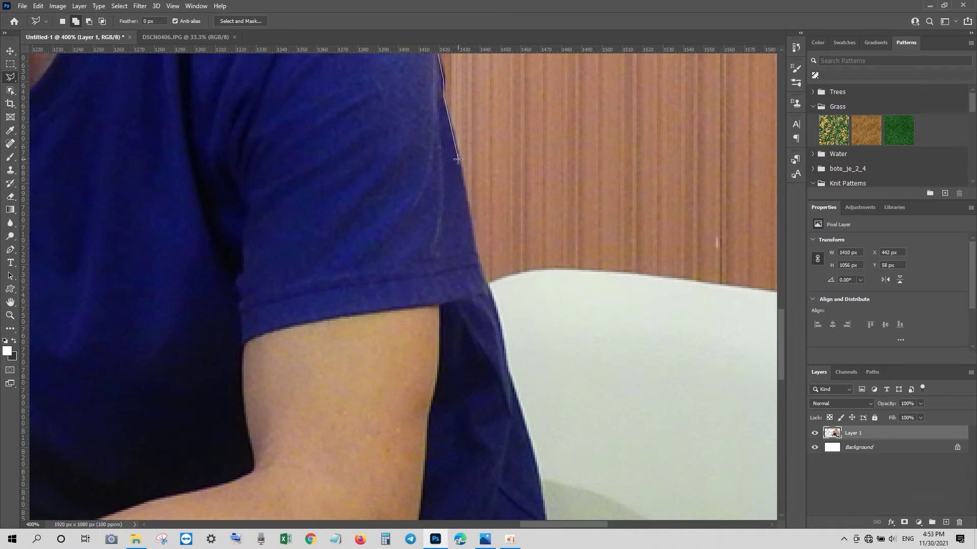
Trace the lasso outline down the lower sleeve and along the upper edge of the chair's backrest.
{"action": "left_click", "coordinate": [477, 249]}
{"action": "left_click", "coordinate": [490, 284]}
{"action": "left_click", "coordinate": [513, 273]}
{"action": "key", "text": "BackSpace"}
{"action": "key", "text": "BackSpace"}
{"action": "key", "text": "BackSpace"}
{"action": "left_click", "coordinate": [488, 281]}
{"action": "left_click", "coordinate": [508, 276]}
{"action": "left_click", "coordinate": [564, 270]}
{"action": "left_click", "coordinate": [655, 276]}
{"action": "left_click_drag", "start_coordinate": [738, 288], "coordinate": [349, 284]}
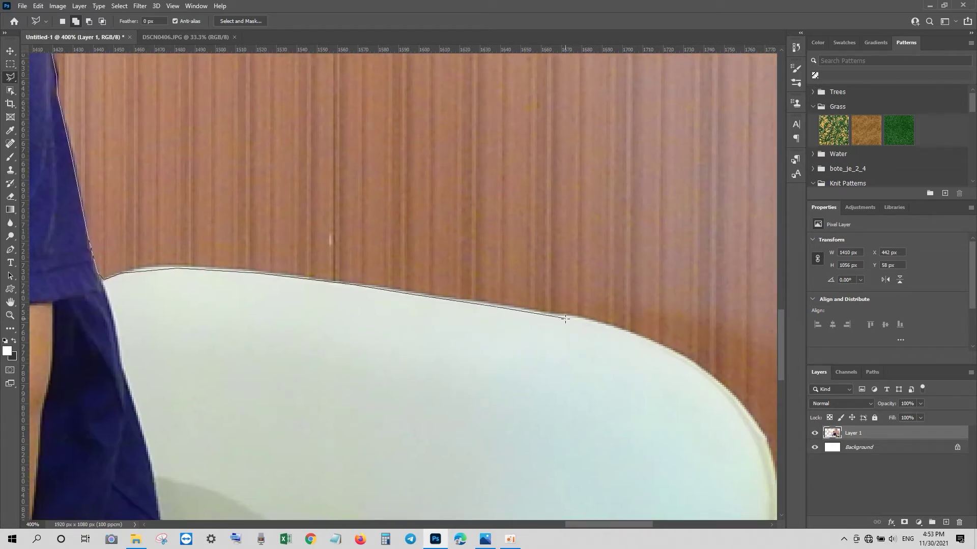
Follow the backrest's rounded upper corner and outer side with the lasso outline.
{"action": "left_click", "coordinate": [647, 345]}
{"action": "left_click", "coordinate": [709, 376]}
{"action": "left_click", "coordinate": [758, 432]}
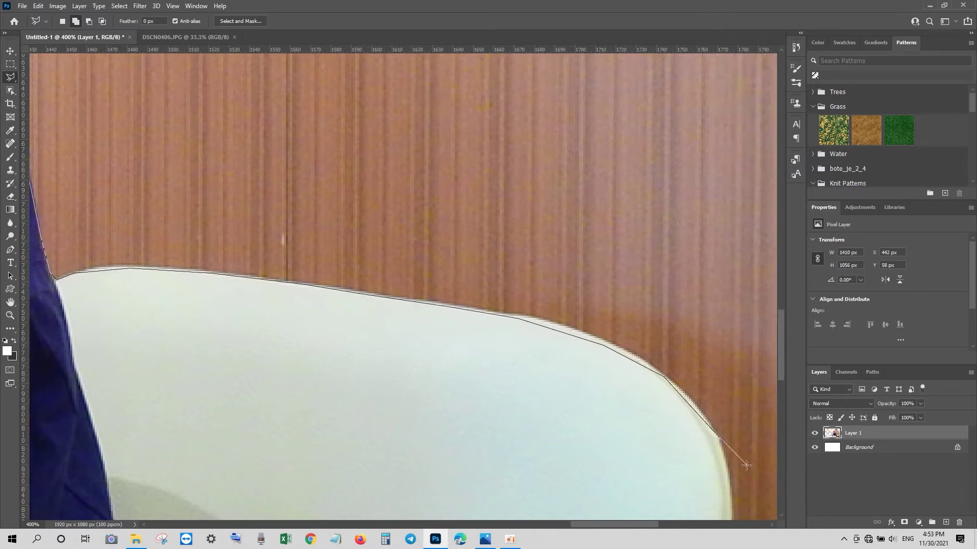
{"action": "left_click_drag", "start_coordinate": [726, 471], "coordinate": [610, 229]}
{"action": "left_click", "coordinate": [610, 228]}
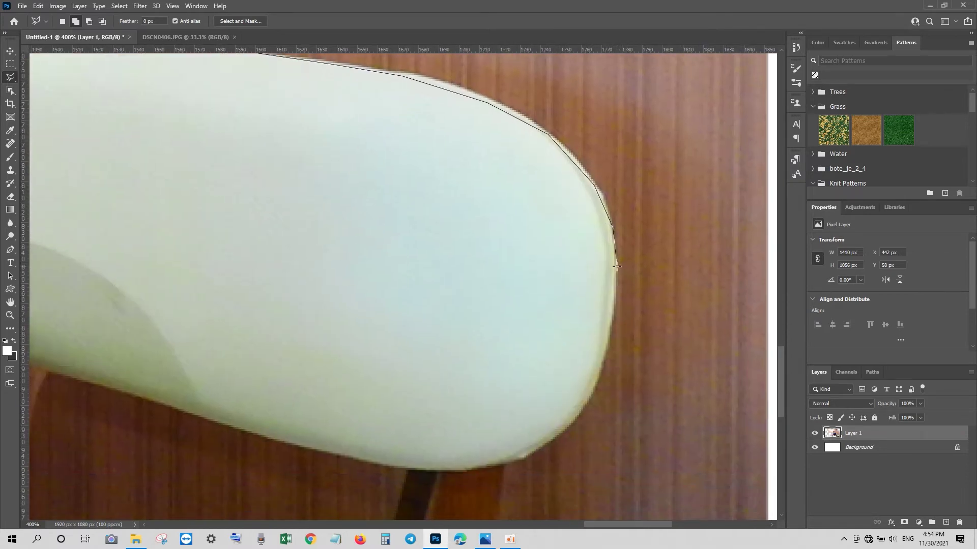
Trace the backrest's rounded lower corner to the chair's support bar, replacing the misplaced lasso points.
{"action": "left_click", "coordinate": [616, 311]}
{"action": "left_click", "coordinate": [599, 377]}
{"action": "left_click", "coordinate": [573, 428]}
{"action": "left_click", "coordinate": [524, 455]}
{"action": "key", "text": "BackSpace"}
{"action": "key", "text": "BackSpace"}
{"action": "left_click", "coordinate": [584, 413]}
{"action": "left_click", "coordinate": [563, 427]}
{"action": "left_click", "coordinate": [524, 455]}
{"action": "left_click", "coordinate": [439, 473]}
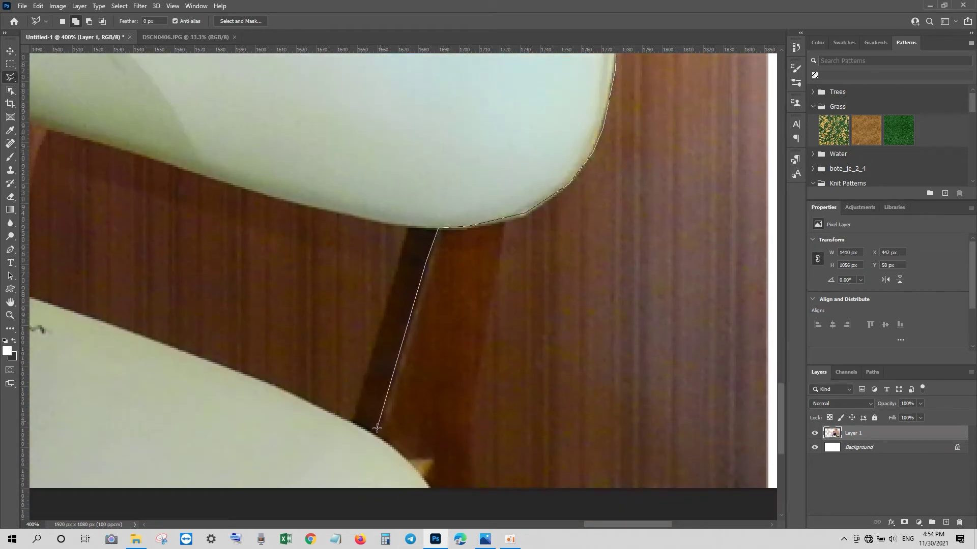
Carry the lasso outline down the support bar and seat edge, then outside the canvas and up beside the wall.
{"action": "left_click", "coordinate": [375, 436]}
{"action": "left_click_drag", "start_coordinate": [426, 482], "coordinate": [426, 279]}
{"action": "left_click", "coordinate": [436, 308]}
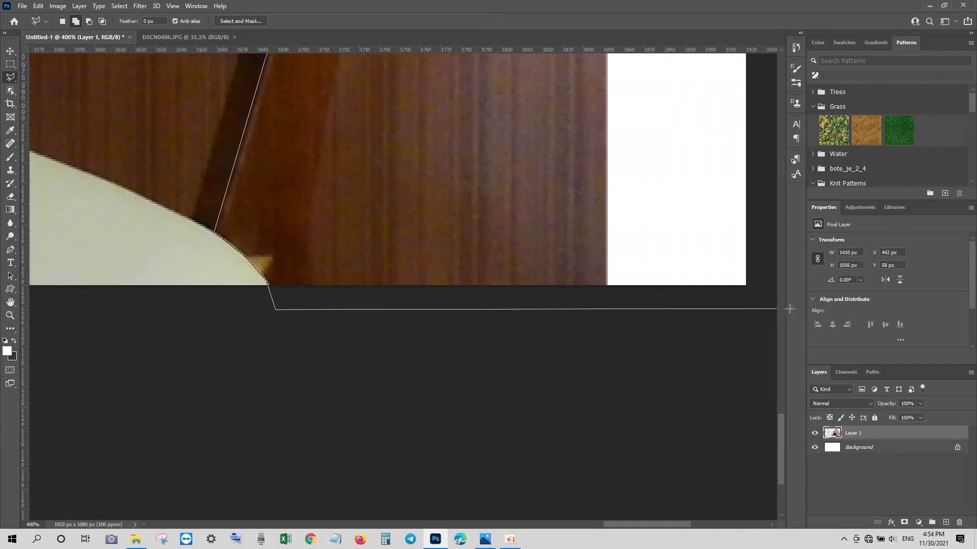
{"action": "left_click", "coordinate": [790, 309]}
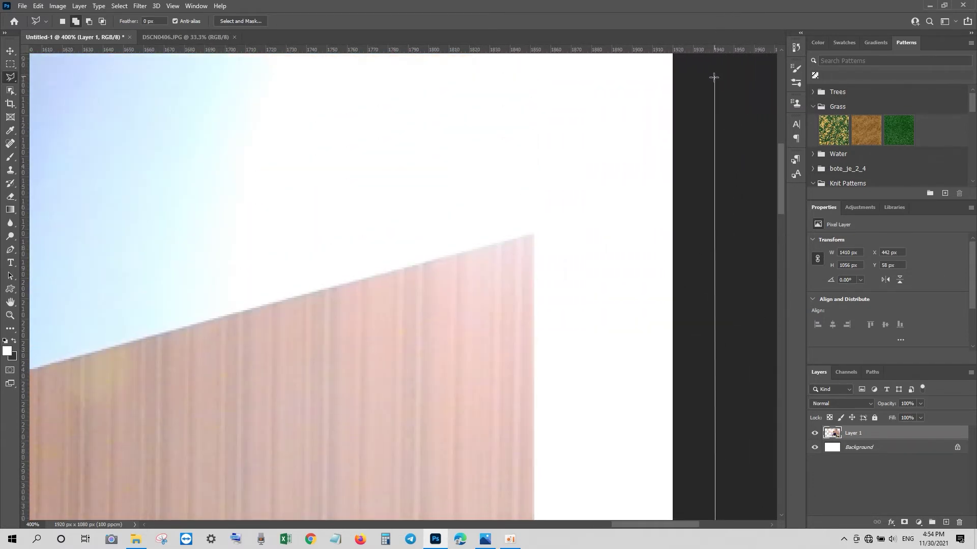
{"action": "left_click", "coordinate": [704, 96]}
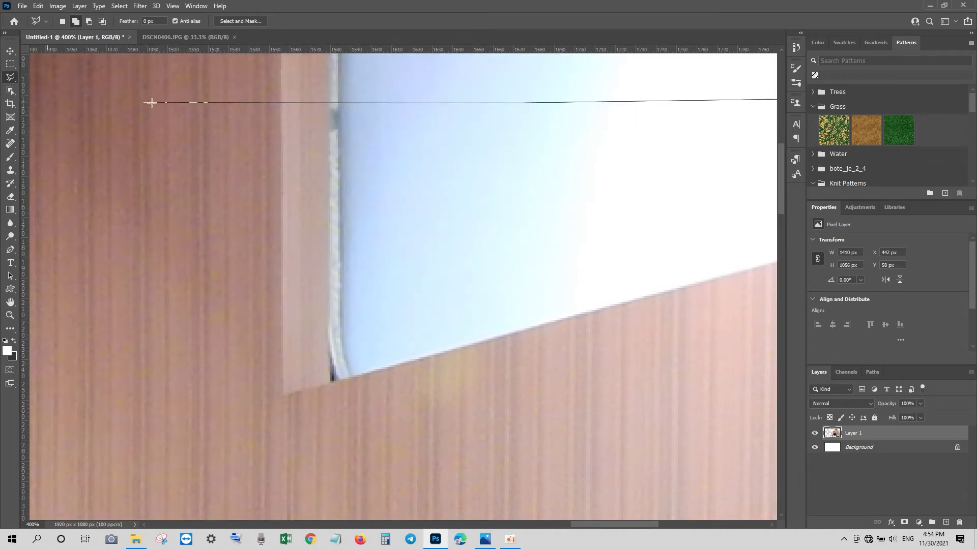
Complete the lasso outline around the remaining upper wall, close it at the man's jaw, and delete the selected background.
{"action": "left_click", "coordinate": [511, 103]}
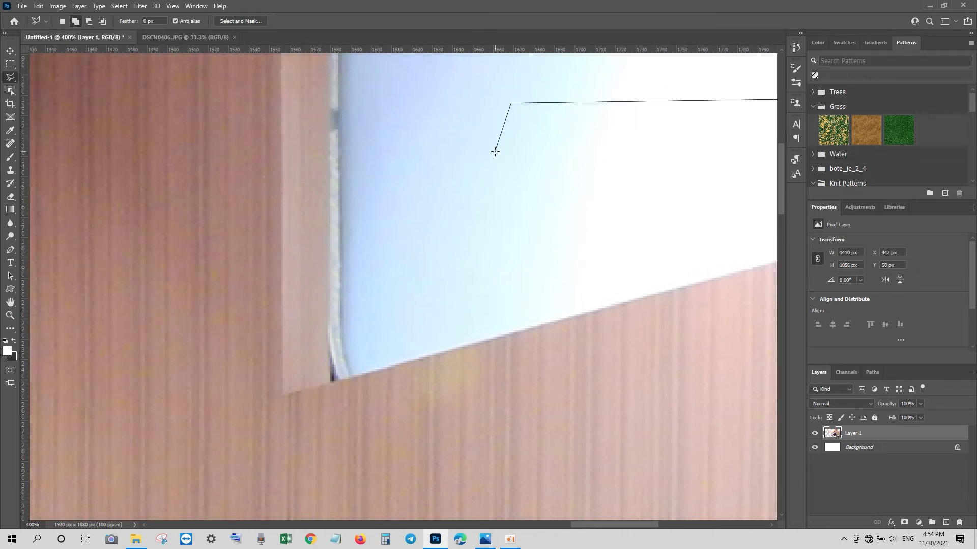
{"action": "scroll", "coordinate": [497, 152], "scroll_direction": "down", "scroll_amount": 3}
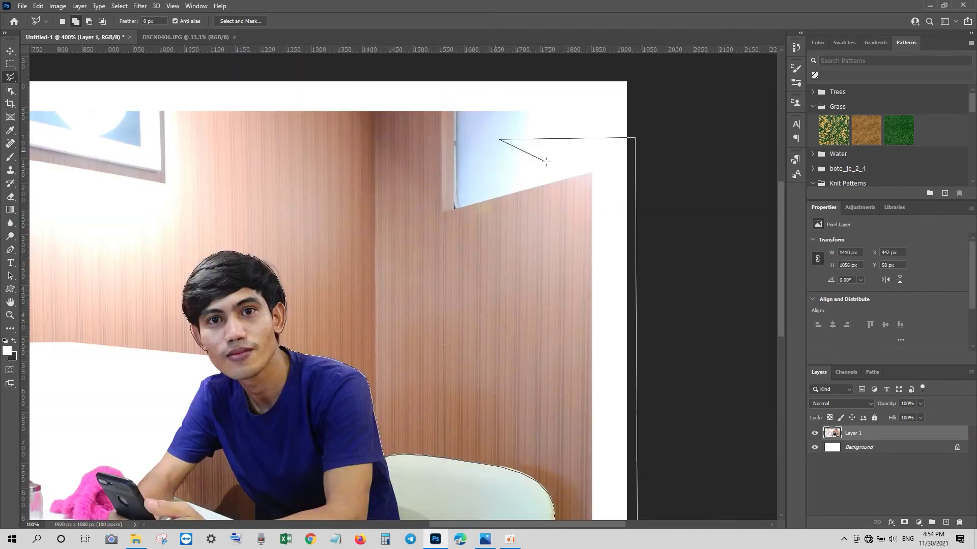
{"action": "key", "text": "BackSpace"}
{"action": "left_click", "coordinate": [669, 90]}
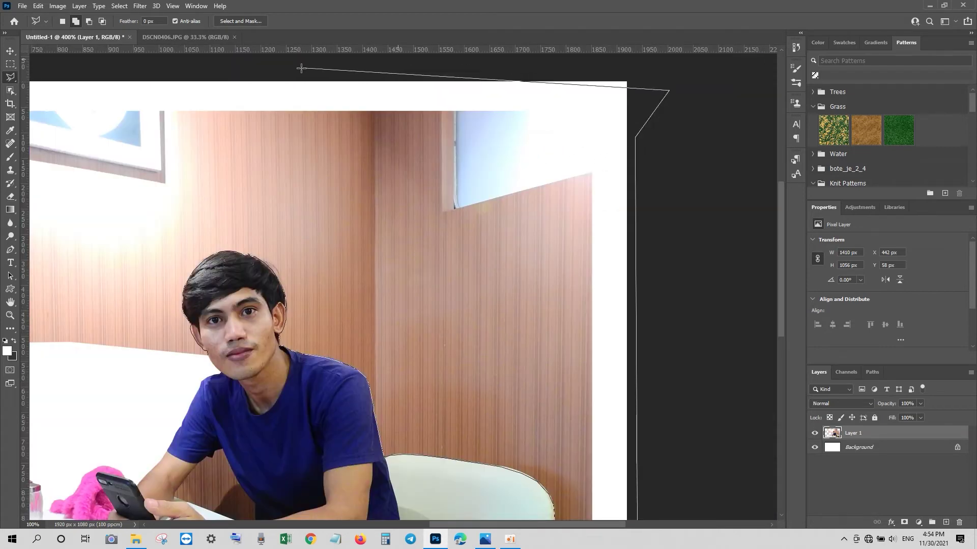
{"action": "left_click", "coordinate": [115, 94]}
{"action": "left_click", "coordinate": [149, 84]}
{"action": "left_click", "coordinate": [106, 313]}
{"action": "left_click", "coordinate": [217, 422]}
{"action": "left_click", "coordinate": [444, 387]}
{"action": "left_click", "coordinate": [509, 359]}
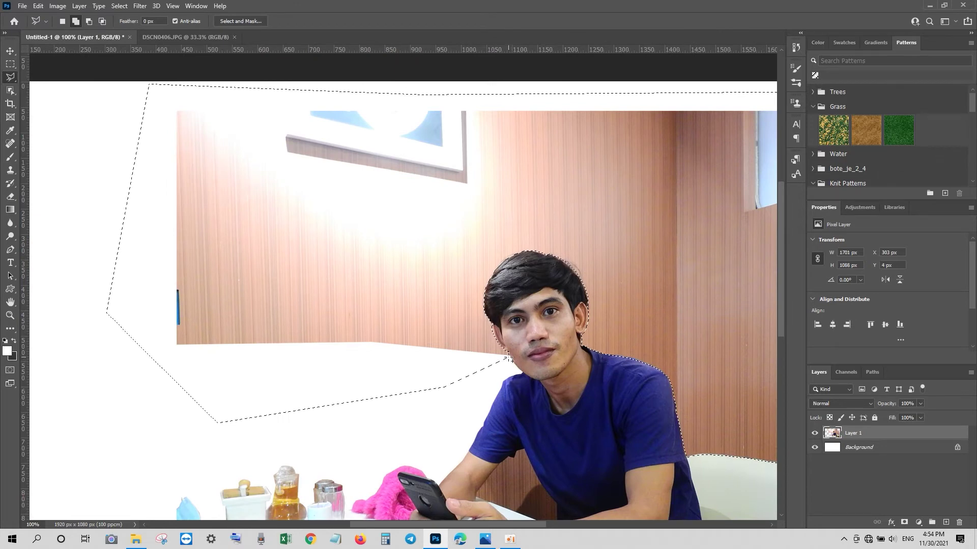
{"action": "key", "text": "Delete"}
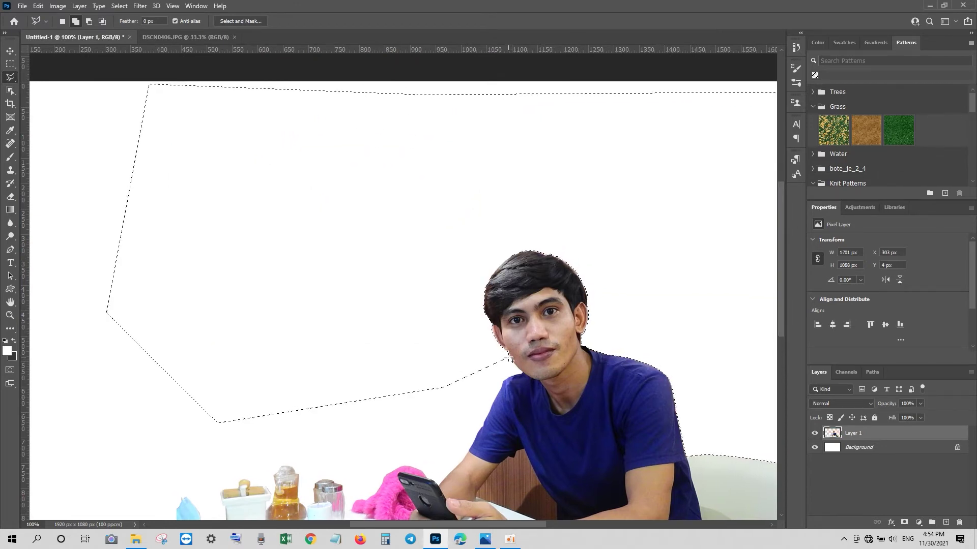
Clear the selection and move the Layer 1 cutout up and left to X 255 px, Y 175 px, exposing its lower edge.
{"action": "key", "text": "ctrl+d"}
{"action": "key", "text": "ctrl+minus"}
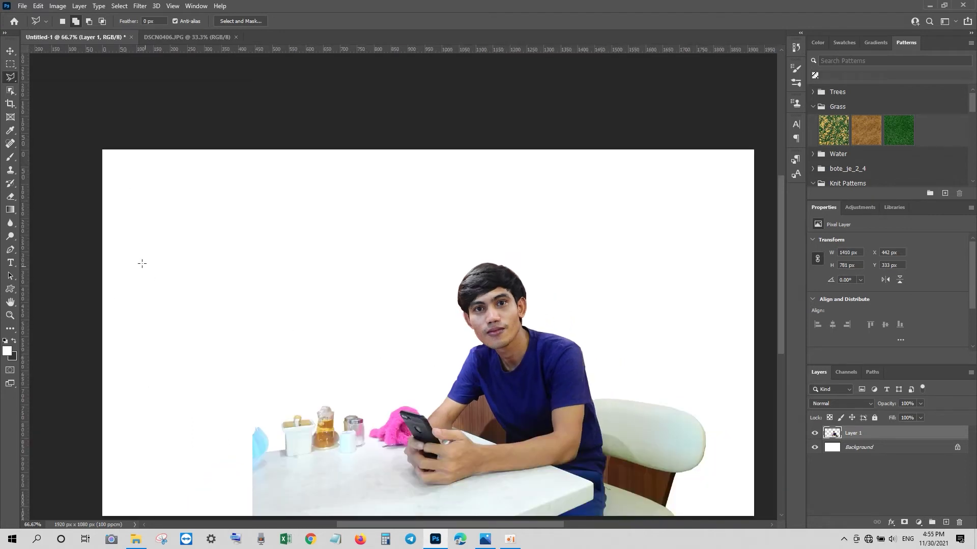
{"action": "key", "text": "v"}
{"action": "mouse_move", "coordinate": [538, 452]}
{"action": "left_mouse_down"}
{"action": "mouse_move", "coordinate": [487, 387]}
{"action": "mouse_move", "coordinate": [475, 398]}
{"action": "left_mouse_up"}
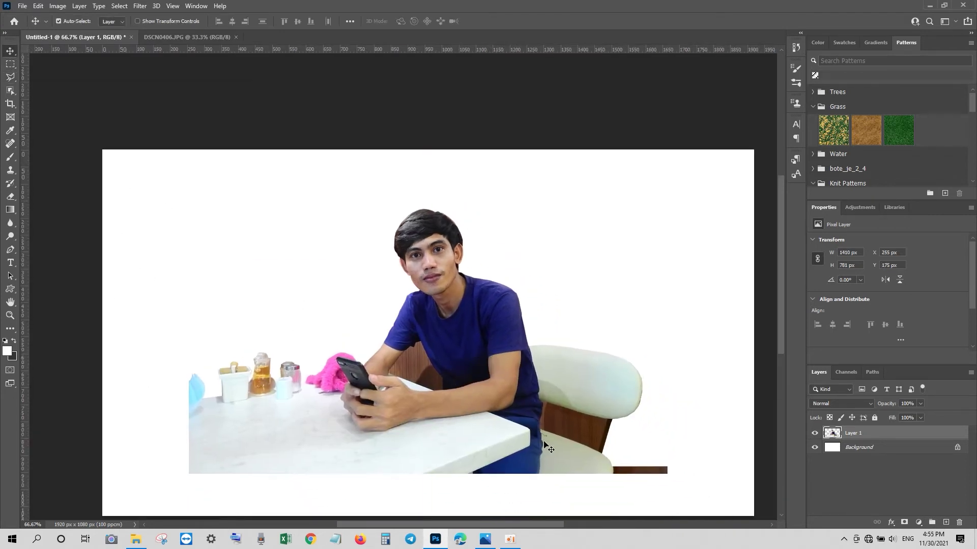
Outline the wall patch enclosed by the man's arm, shirt and table with the Polygonal Lasso, delete it, and deselect.
{"action": "key", "text": "ctrl+plus"}
{"action": "key", "text": "ctrl+plus"}
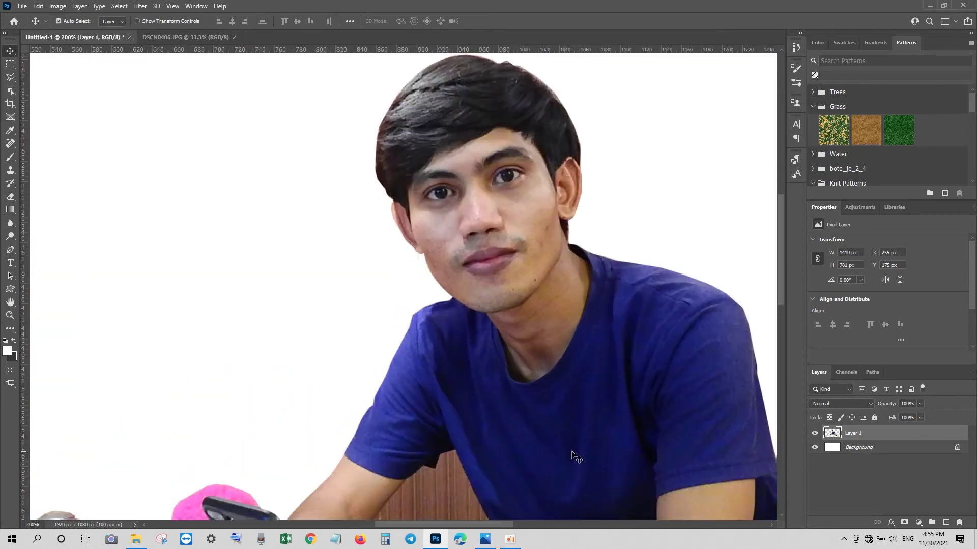
{"action": "scroll", "coordinate": [781, 265], "scroll_direction": "down", "scroll_amount": 3}
{"action": "key", "text": "l"}
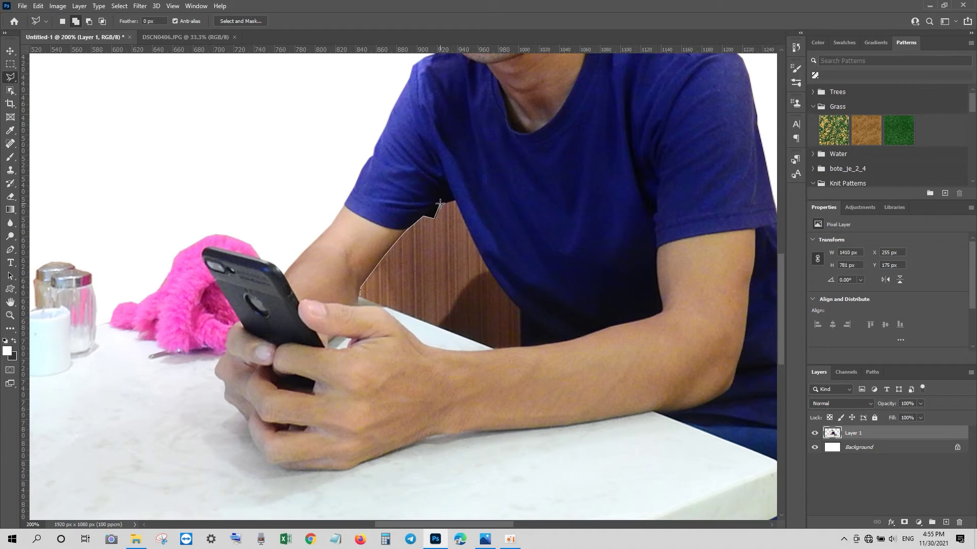
{"action": "left_click", "coordinate": [482, 258]}
{"action": "left_click", "coordinate": [500, 286]}
{"action": "left_click", "coordinate": [361, 298]}
{"action": "key", "text": "Delete"}
{"action": "key", "text": "ctrl+d"}
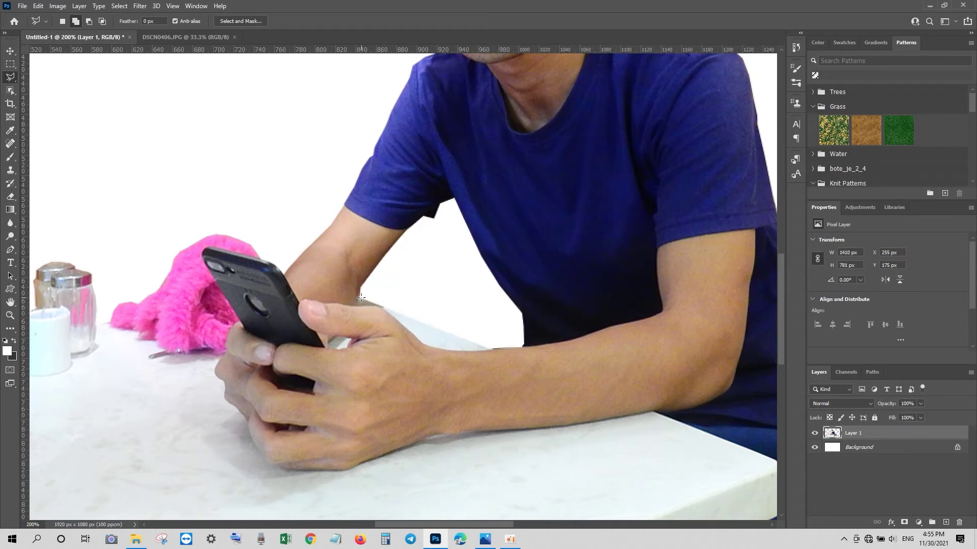
Outline the wooden wall between the chair's backrest, seat and support bar, delete it, and deselect.
{"action": "scroll", "coordinate": [497, 483], "scroll_direction": "right", "scroll_amount": 10}
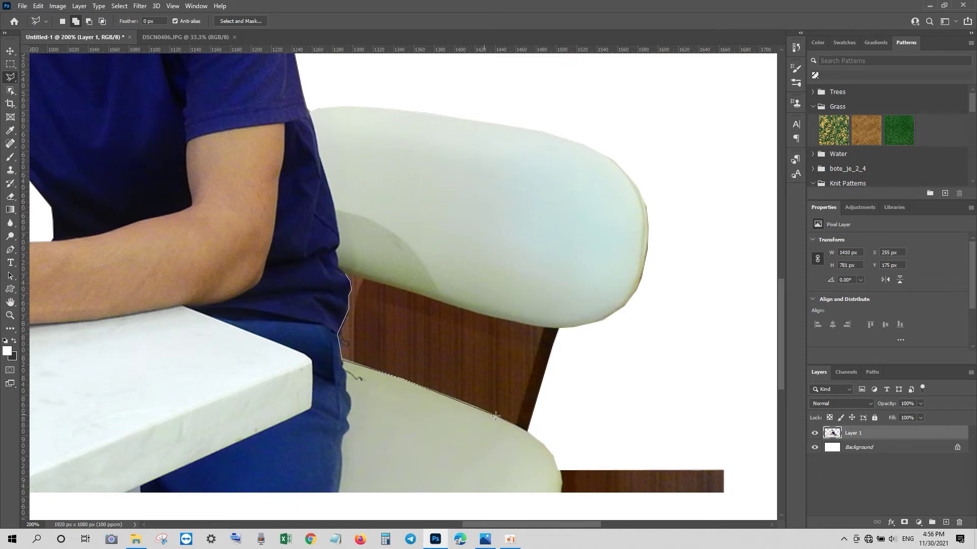
{"action": "left_click", "coordinate": [518, 426]}
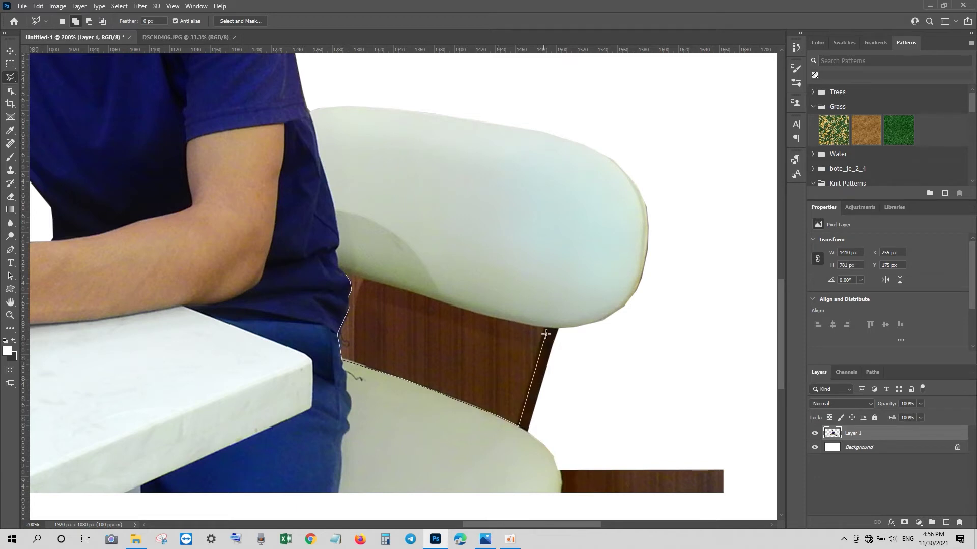
{"action": "left_click", "coordinate": [485, 316]}
{"action": "left_click", "coordinate": [454, 306]}
{"action": "left_click", "coordinate": [344, 272]}
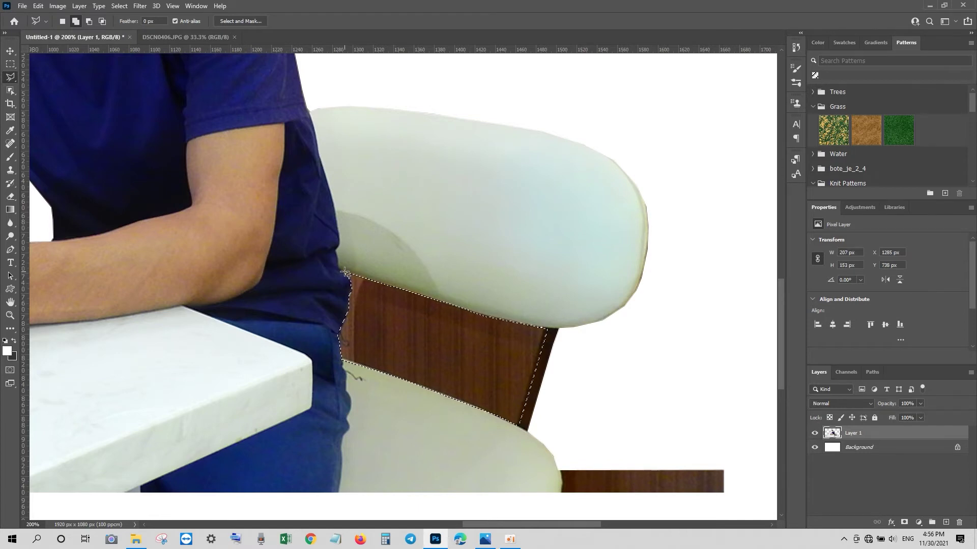
{"action": "key", "text": "Delete"}
{"action": "key", "text": "ctrl+d"}
Lasso the leftover wooden strip beside the chair seat, delete it, and deselect.
{"action": "scroll", "coordinate": [593, 260], "scroll_direction": "down", "scroll_amount": 2}
{"action": "scroll", "coordinate": [593, 259], "scroll_direction": "down", "scroll_amount": 2}
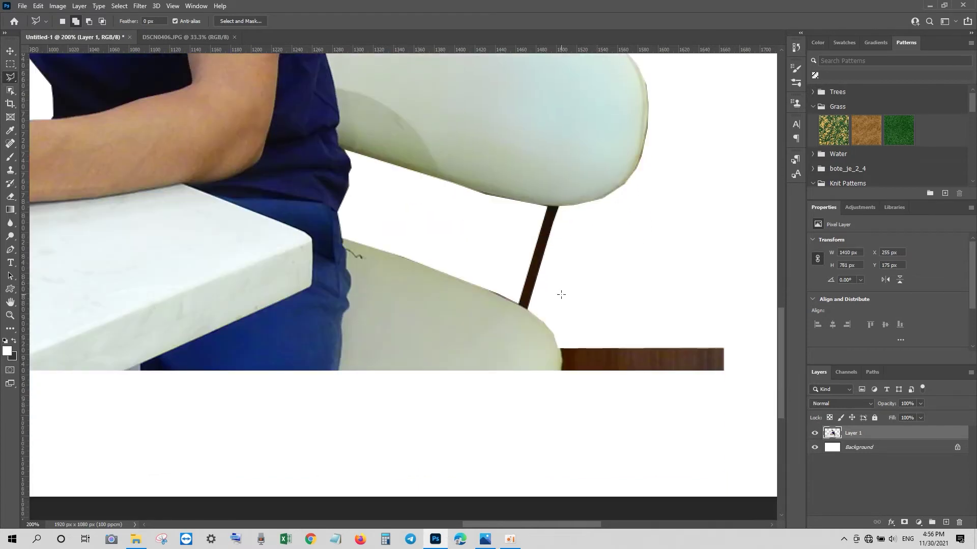
{"action": "left_click", "coordinate": [560, 386]}
{"action": "left_click", "coordinate": [710, 395]}
{"action": "left_click", "coordinate": [749, 343]}
{"action": "left_click", "coordinate": [749, 300]}
{"action": "left_click", "coordinate": [562, 292]}
{"action": "key", "text": "Delete"}
{"action": "key", "text": "ctrl+d"}
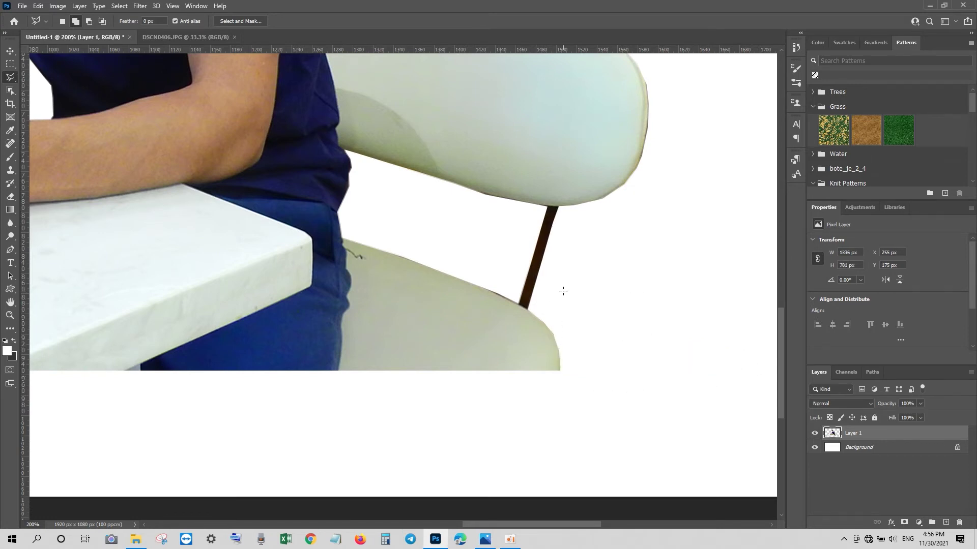
Move the finished cutout into the canvas's lower-left corner at X 0 px, Y 299 px.
{"action": "scroll", "coordinate": [563, 295], "scroll_direction": "down", "scroll_amount": 3}
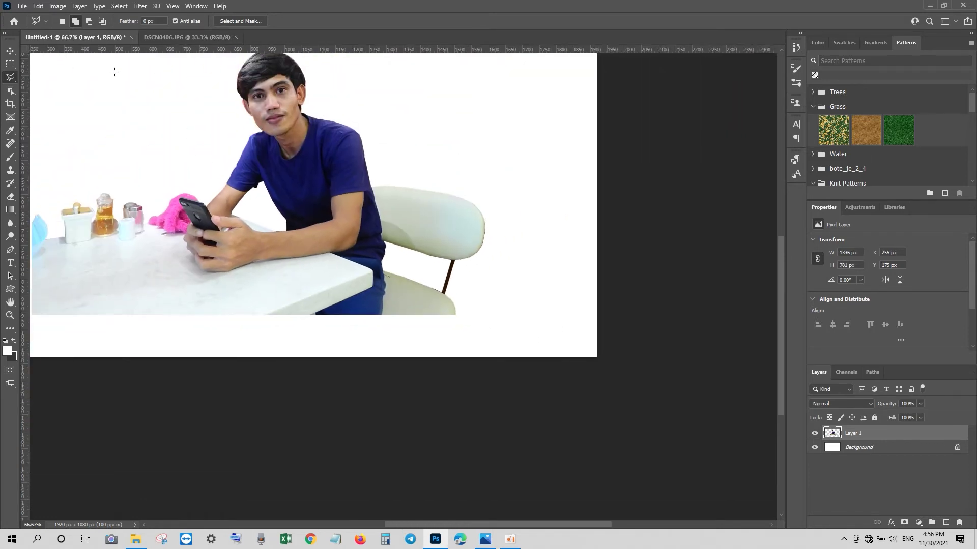
{"action": "key", "text": "v"}
{"action": "left_click_drag", "start_coordinate": [255, 230], "coordinate": [317, 272]}
{"action": "left_click_drag", "start_coordinate": [544, 527], "coordinate": [466, 524]}
{"action": "key", "text": "ctrl+minus"}
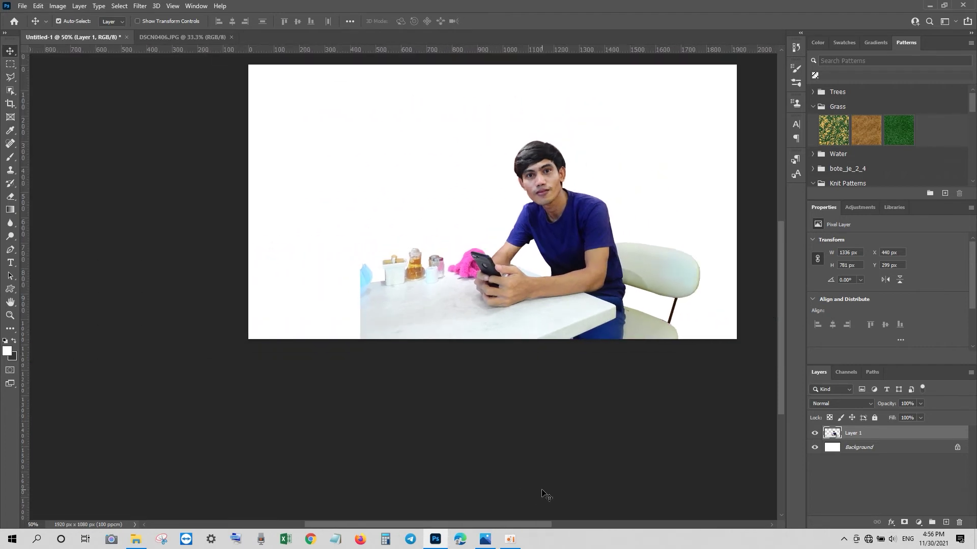
{"action": "scroll", "coordinate": [457, 395], "scroll_direction": "up", "scroll_amount": 3}
{"action": "scroll", "coordinate": [456, 395], "scroll_direction": "right", "scroll_amount": 3}
{"action": "left_click_drag", "start_coordinate": [466, 369], "coordinate": [356, 374]}
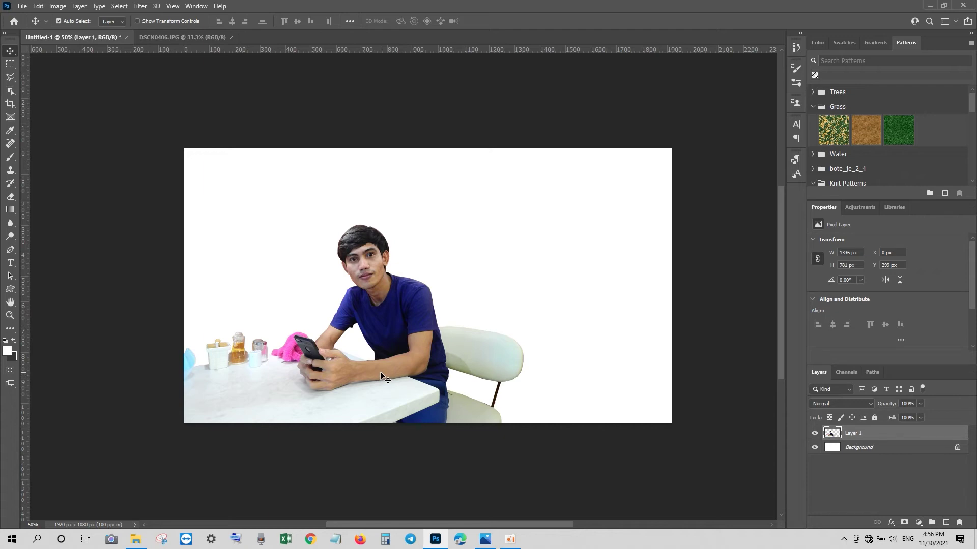
Open the image M from the Desktop folder.
{"action": "left_click", "coordinate": [22, 6]}
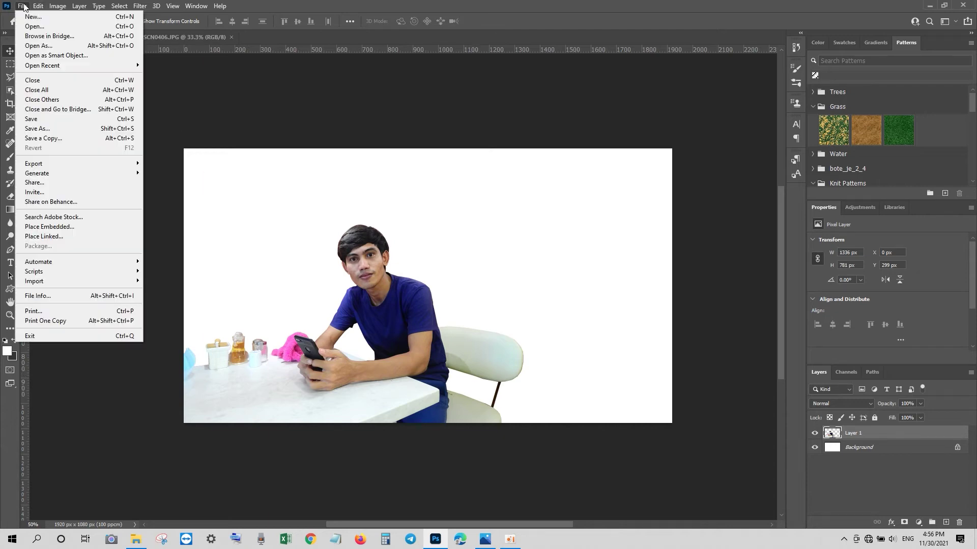
{"action": "left_click", "coordinate": [33, 27]}
{"action": "scroll", "coordinate": [588, 230], "scroll_direction": "down", "scroll_amount": 5}
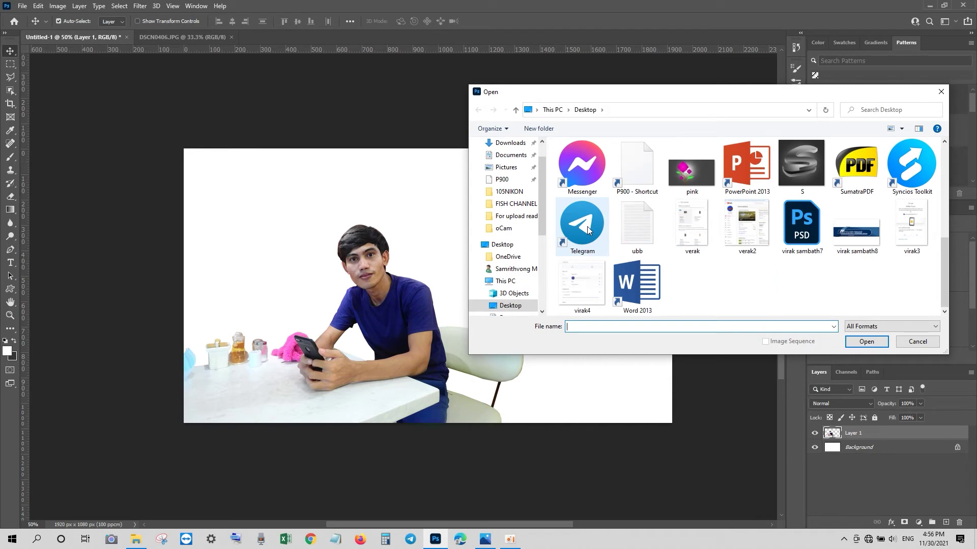
{"action": "left_click", "coordinate": [690, 183]}
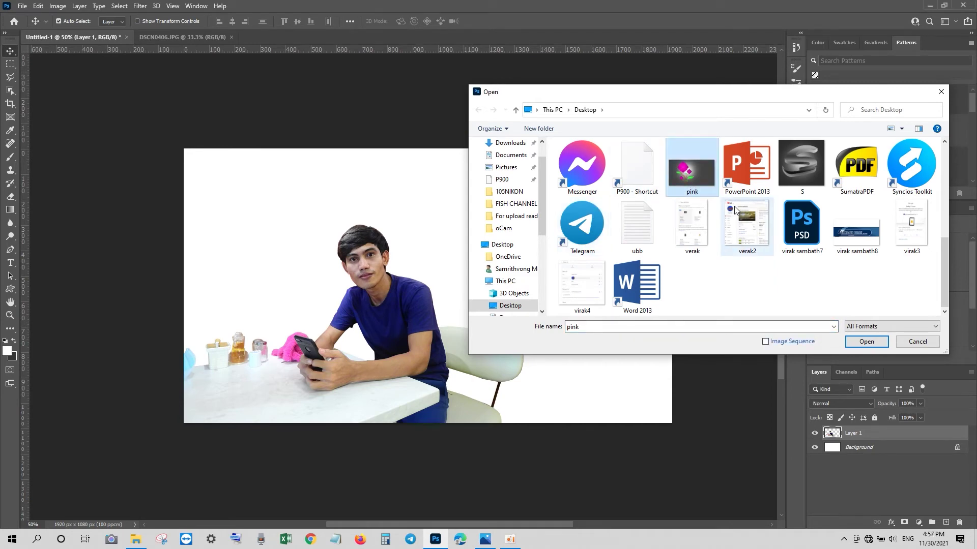
{"action": "left_click", "coordinate": [801, 156]}
{"action": "scroll", "coordinate": [761, 218], "scroll_direction": "up", "scroll_amount": 1}
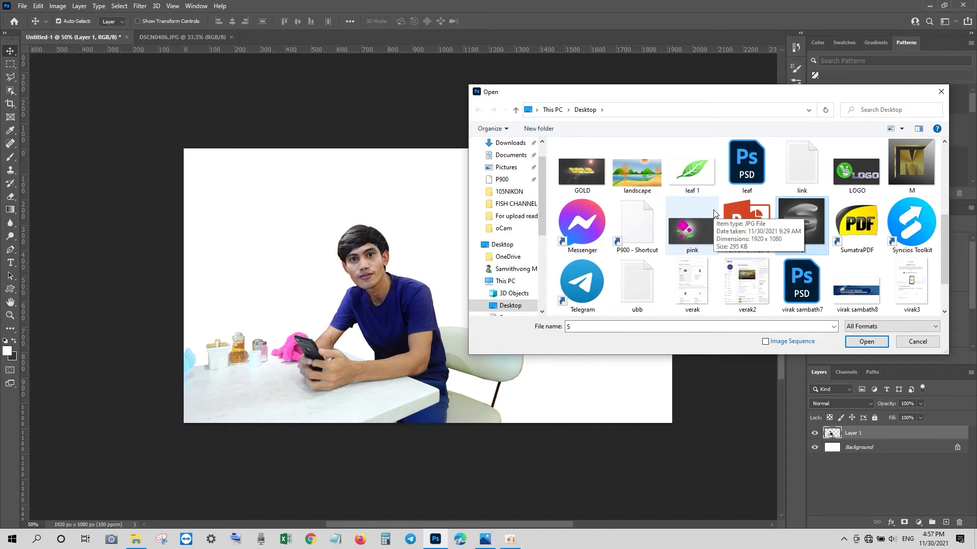
{"action": "left_click", "coordinate": [912, 166]}
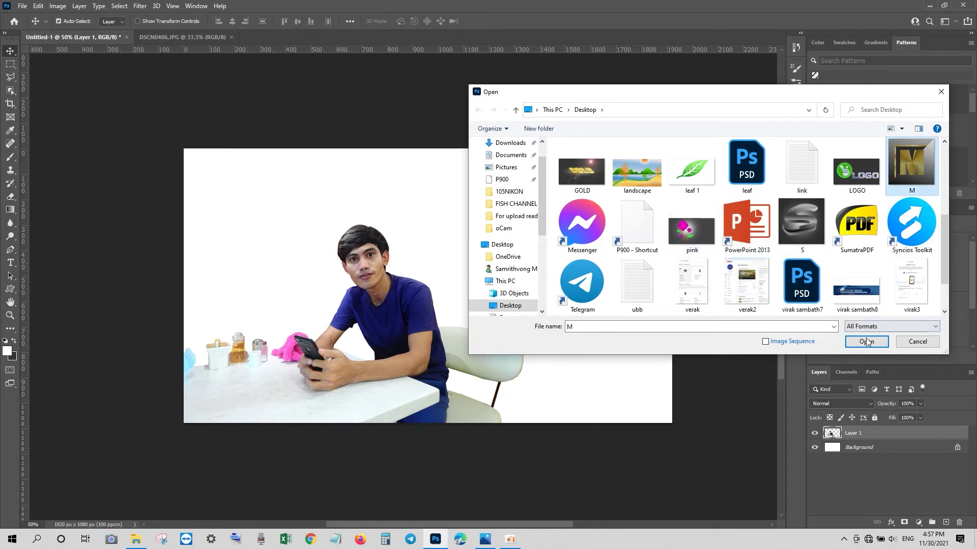
{"action": "left_click", "coordinate": [866, 342]}
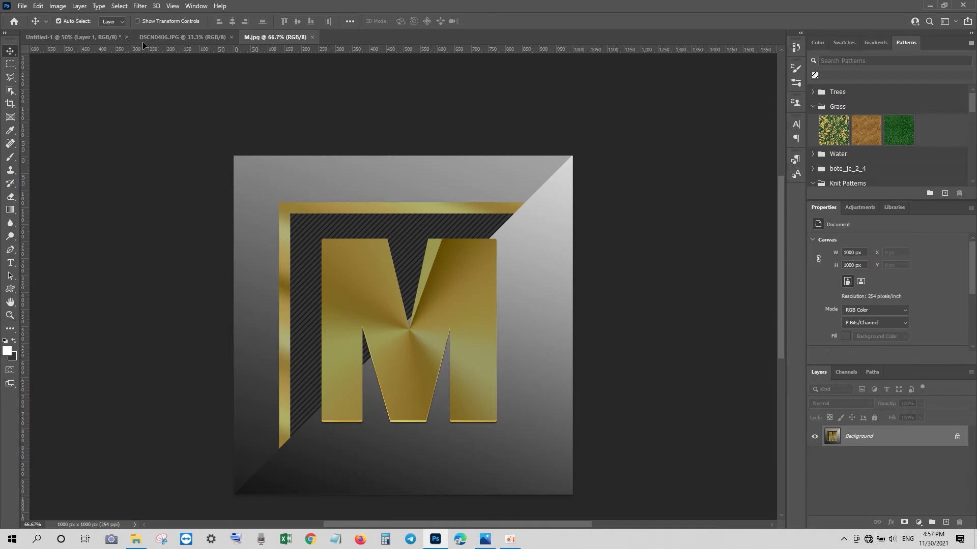
Bring the M image into Untitled-1, place its layer below Layer 1, and move it to X 880 px, Y 40 px.
{"action": "left_click", "coordinate": [143, 39]}
{"action": "left_click", "coordinate": [107, 40]}
{"action": "key", "text": "ctrl+v"}
{"action": "left_click_drag", "start_coordinate": [285, 218], "coordinate": [395, 285]}
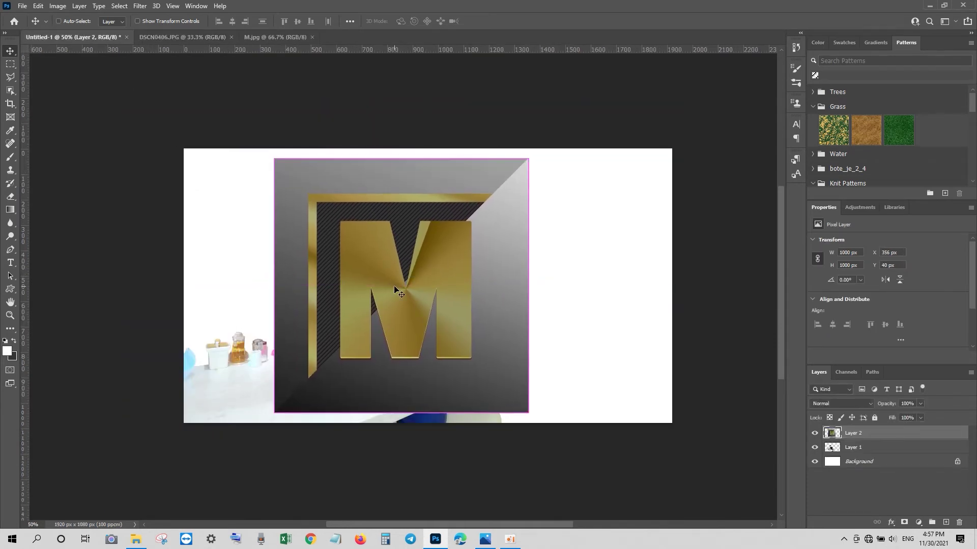
{"action": "key", "text": "ctrl+bracketleft"}
{"action": "left_click_drag", "start_coordinate": [451, 269], "coordinate": [585, 267]}
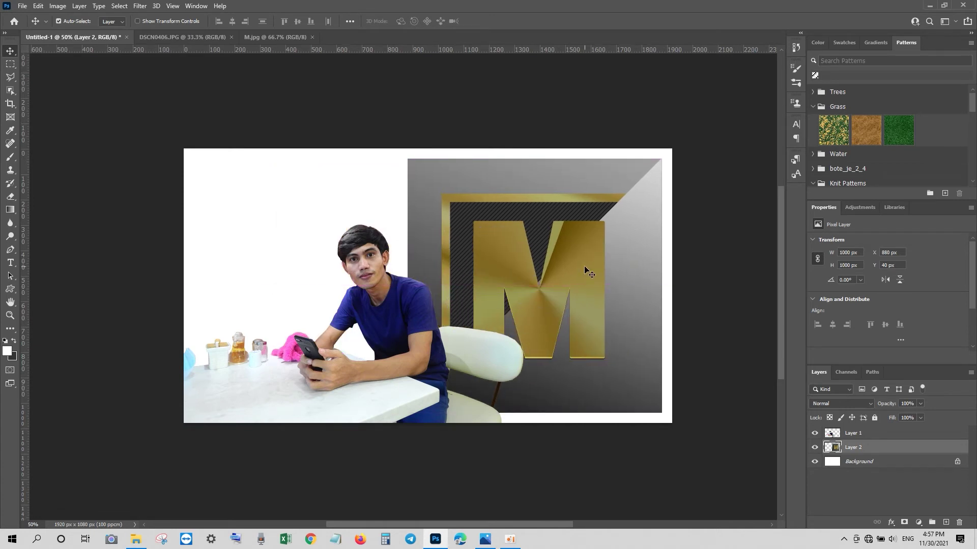
Scale the M image to 53% and position it in the canvas's upper-right area, clear of the chair.
{"action": "key", "text": "ctrl+t"}
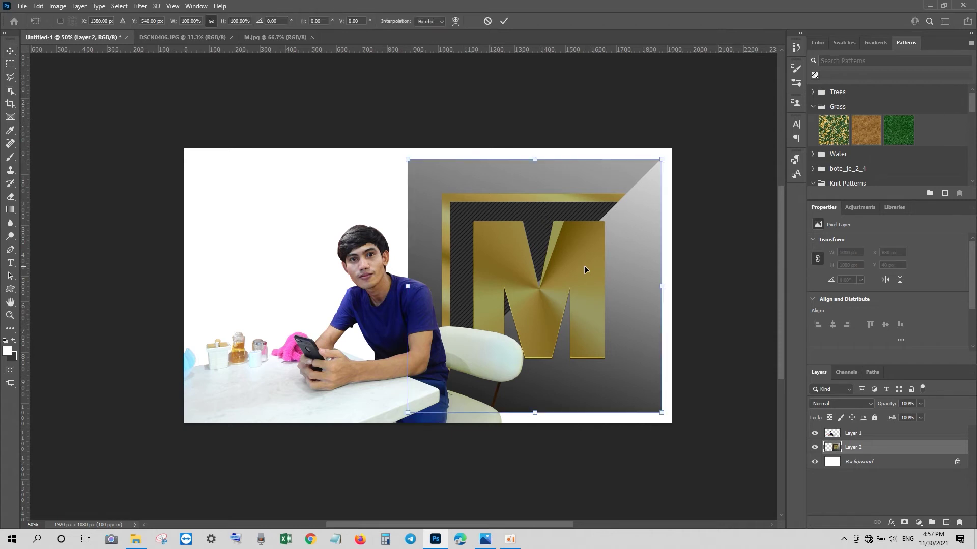
{"action": "left_click_drag", "start_coordinate": [408, 412], "coordinate": [446, 337]}
{"action": "left_click_drag", "start_coordinate": [542, 309], "coordinate": [598, 253]}
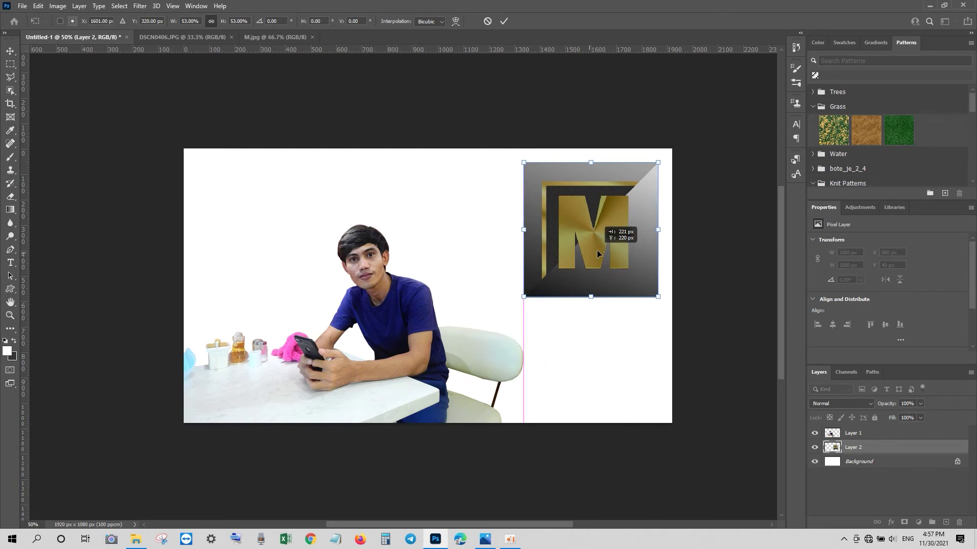
{"action": "key", "text": "Return"}
Browse the Pictures and Desktop folders for another image and open BOOK from the Desktop.
{"action": "left_click", "coordinate": [22, 6]}
{"action": "left_click", "coordinate": [30, 27]}
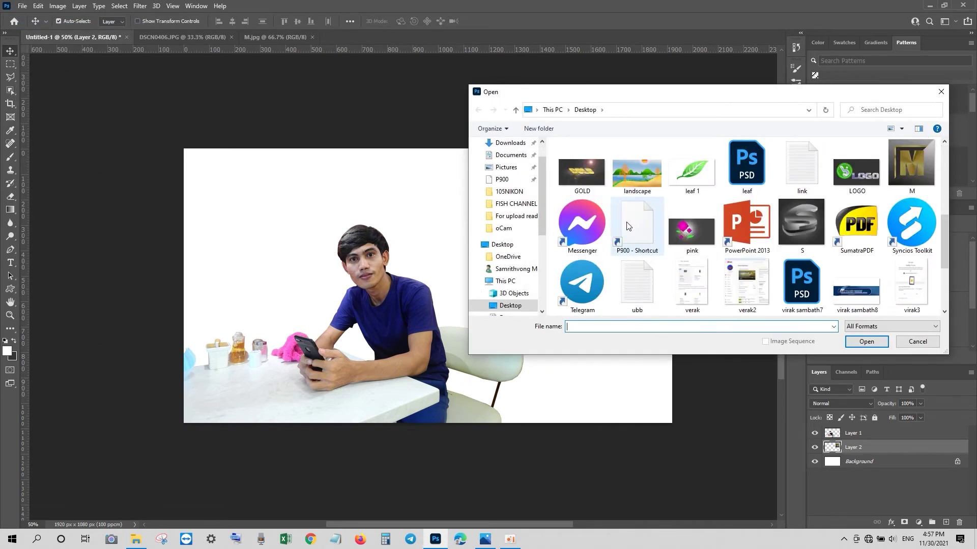
{"action": "scroll", "coordinate": [629, 227], "scroll_direction": "down", "scroll_amount": 1}
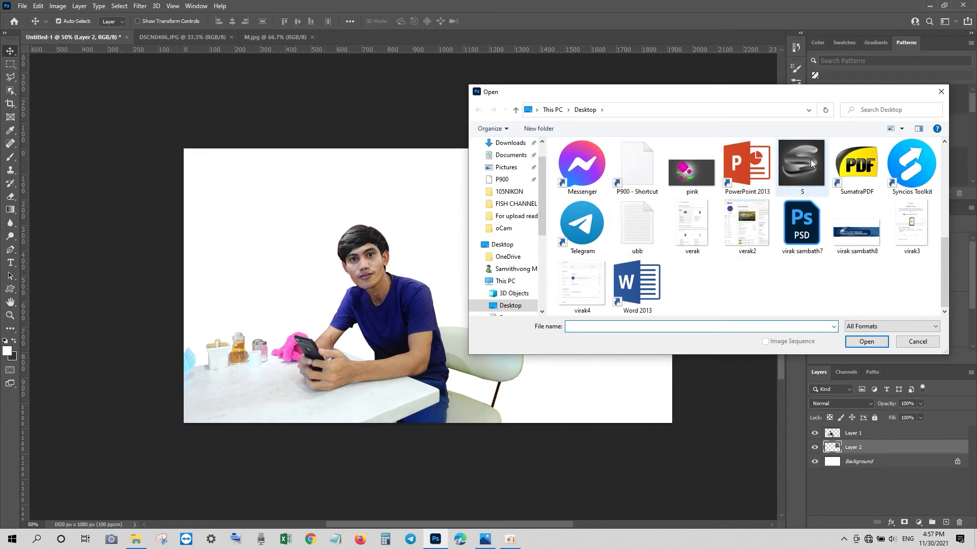
{"action": "left_click", "coordinate": [506, 167]}
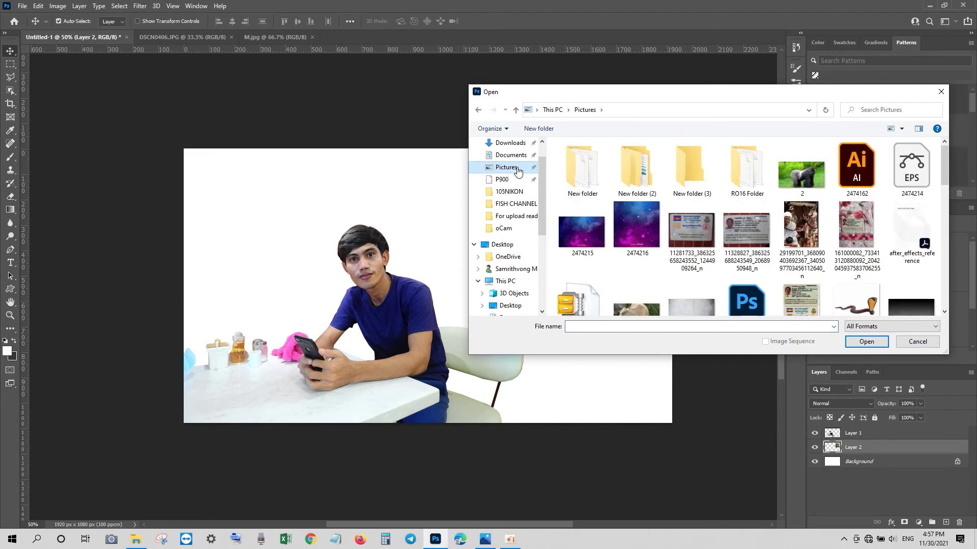
{"action": "scroll", "coordinate": [727, 260], "scroll_direction": "down", "scroll_amount": 2}
{"action": "scroll", "coordinate": [726, 259], "scroll_direction": "down", "scroll_amount": 6}
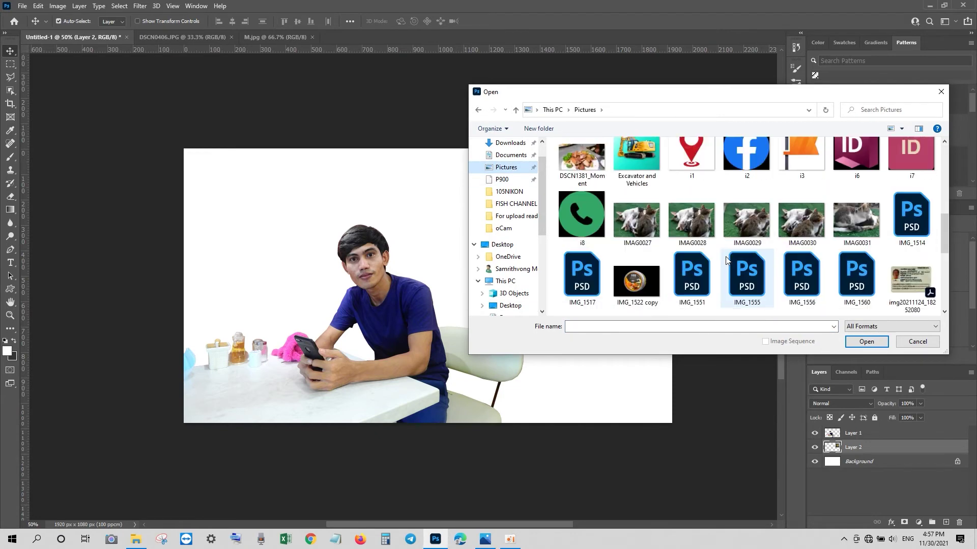
{"action": "left_click", "coordinate": [499, 245]}
{"action": "scroll", "coordinate": [673, 256], "scroll_direction": "down", "scroll_amount": 3}
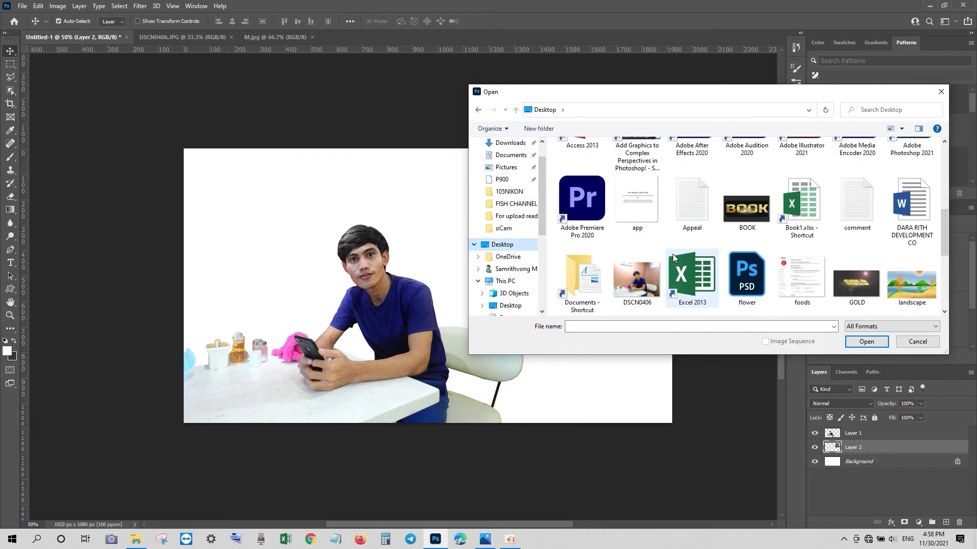
{"action": "scroll", "coordinate": [673, 256], "scroll_direction": "down", "scroll_amount": 1}
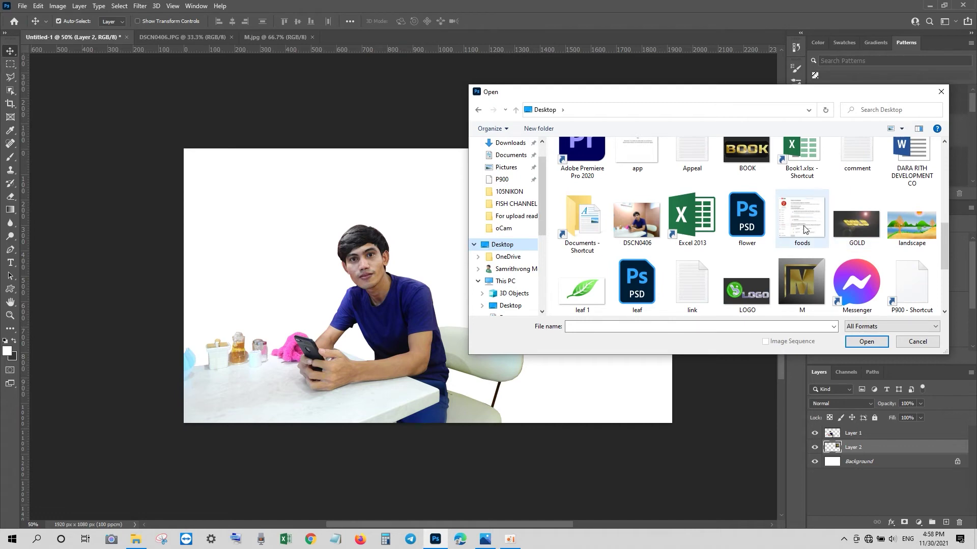
{"action": "scroll", "coordinate": [648, 275], "scroll_direction": "up", "scroll_amount": 1}
{"action": "left_click", "coordinate": [747, 165]}
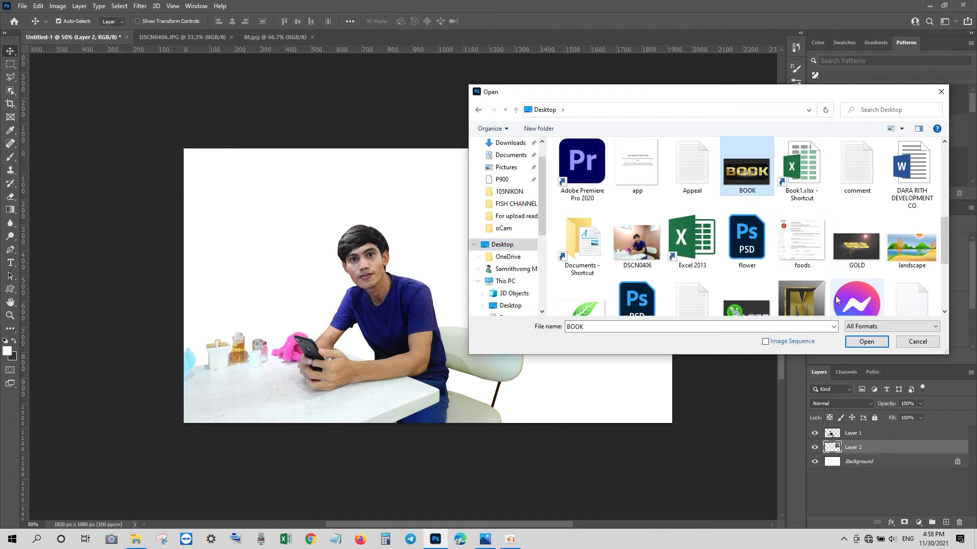
{"action": "left_click", "coordinate": [867, 342]}
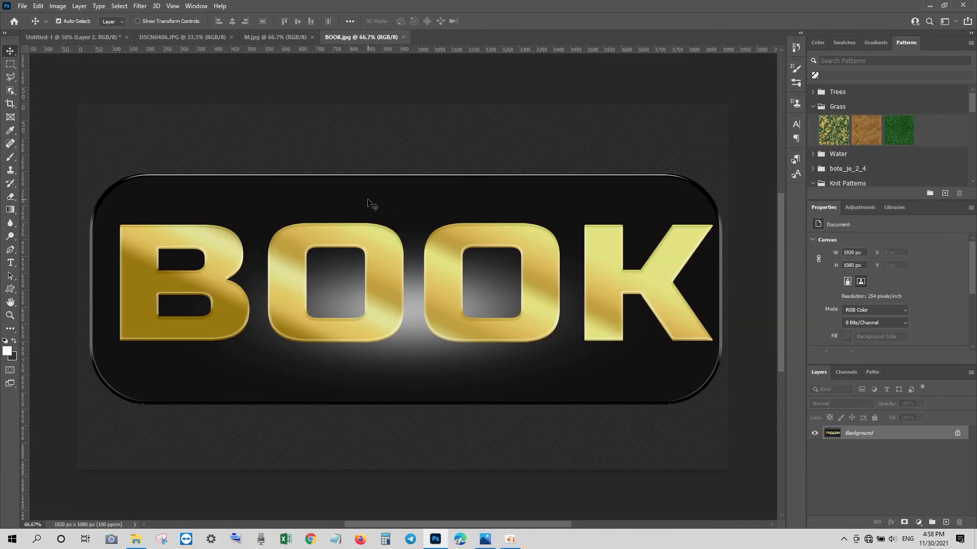
Bring the BOOK image into Untitled-1 between Layer 1 and Layer 2, positioned behind the man at X -38 px, Y -192 px.
{"action": "left_click", "coordinate": [97, 34]}
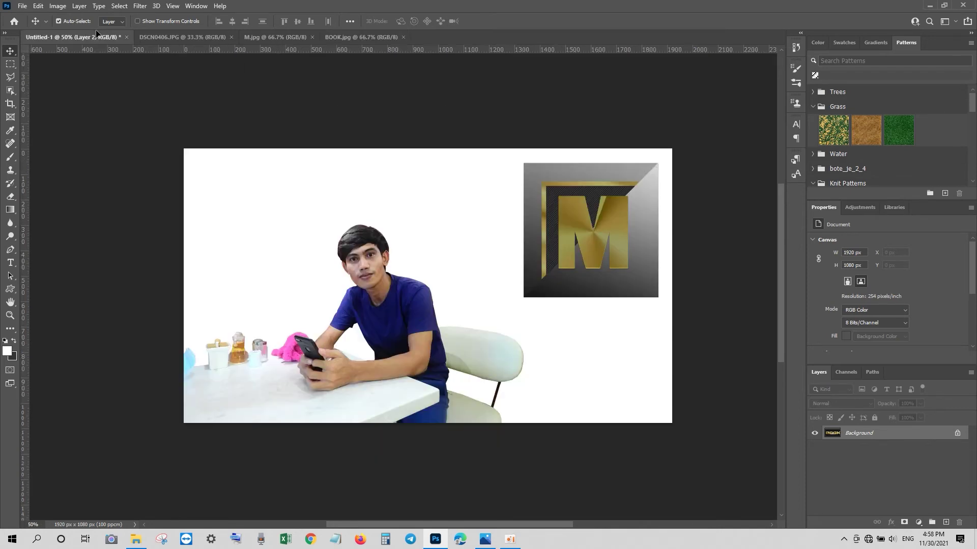
{"action": "left_click_drag", "start_coordinate": [96, 33], "coordinate": [277, 224]}
{"action": "left_click_drag", "start_coordinate": [372, 210], "coordinate": [520, 225]}
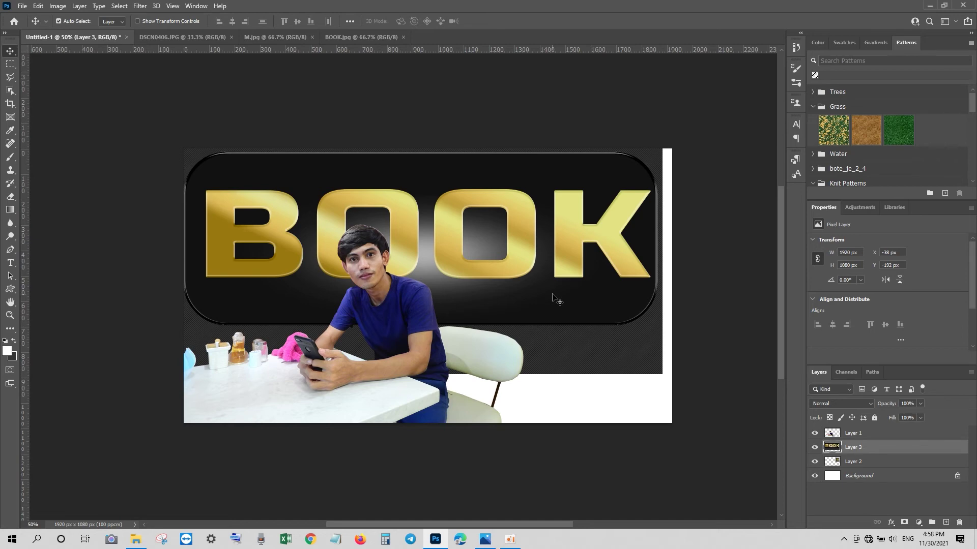
Scale the BOOK image to 54.31% and place it against the canvas's upper-left corner.
{"action": "key", "text": "ctrl+t"}
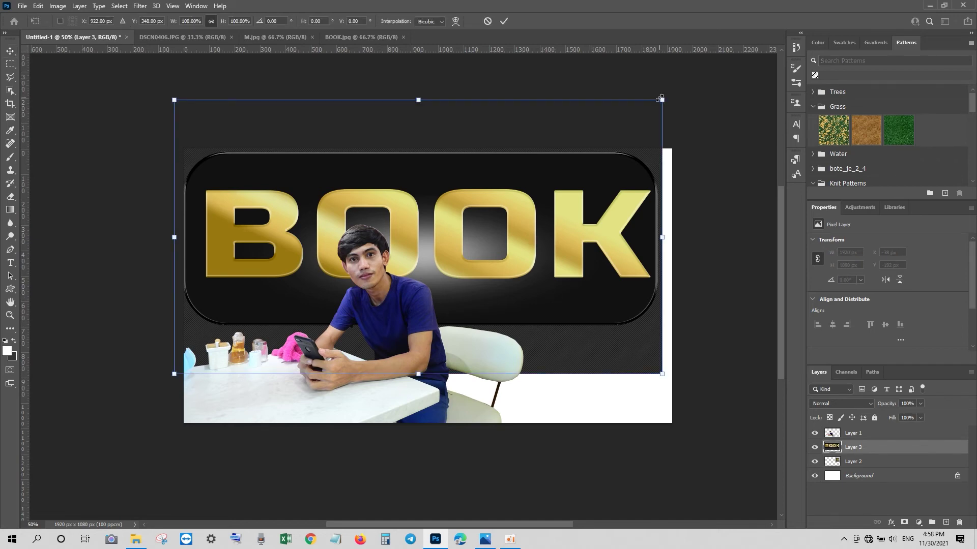
{"action": "left_click_drag", "start_coordinate": [660, 97], "coordinate": [549, 159]}
{"action": "left_click_drag", "start_coordinate": [520, 190], "coordinate": [413, 175]}
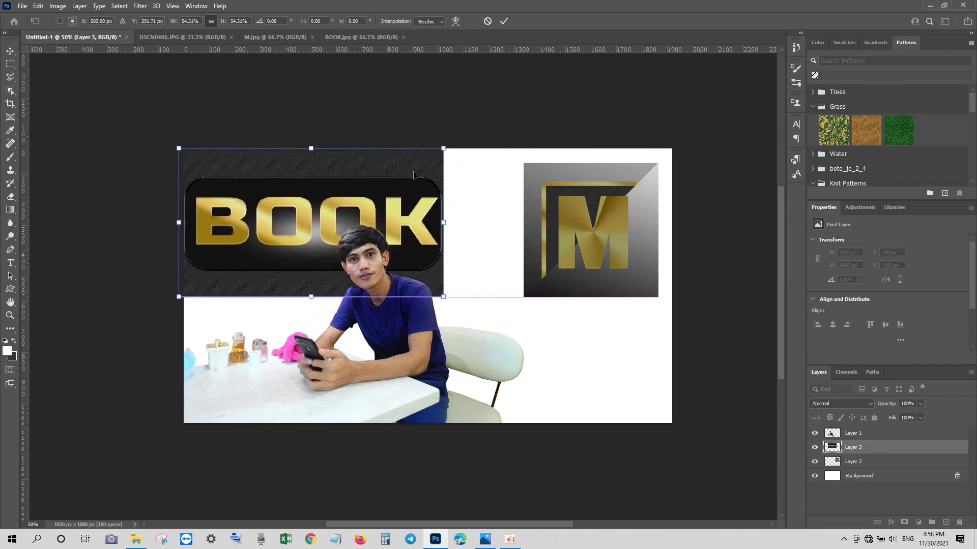
{"action": "key", "text": "Return"}
Move the M image directly beside the BOOK image at X 1023 px, Y 0 px, and enlarge it to 582 px square.
{"action": "left_click_drag", "start_coordinate": [584, 219], "coordinate": [514, 207]}
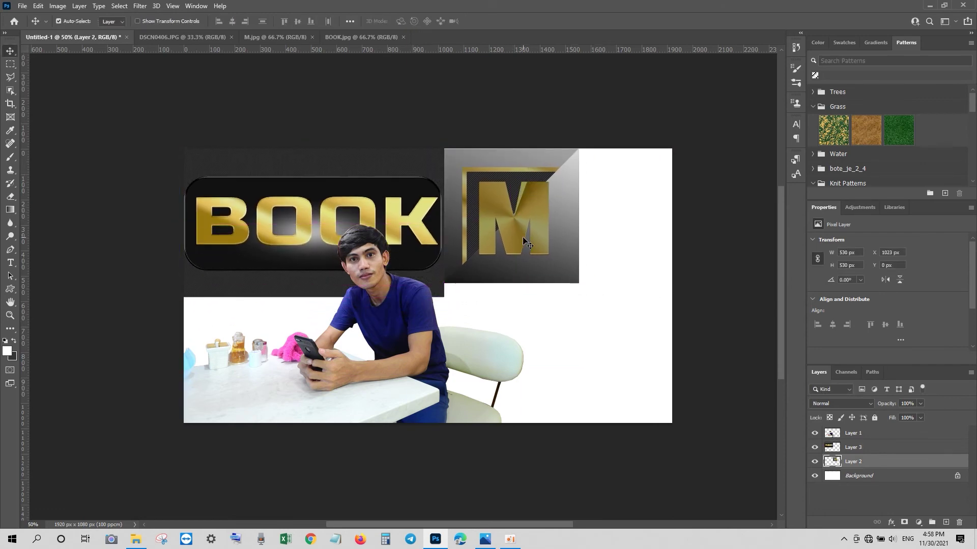
{"action": "key", "text": "ctrl+t"}
{"action": "left_click_drag", "start_coordinate": [577, 283], "coordinate": [591, 297]}
{"action": "key", "text": "Return"}
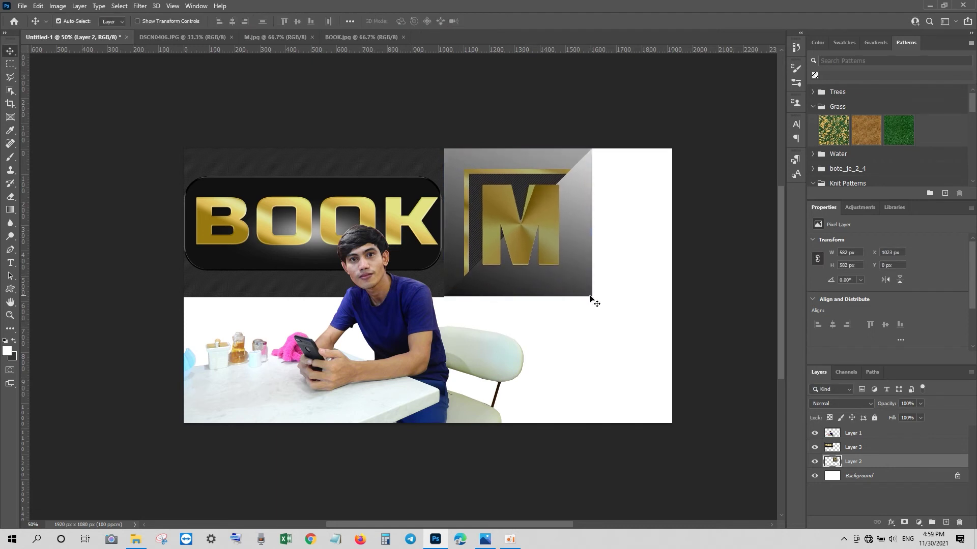
Hide the BOOK and M layers (Layer 3 and Layer 2), leaving the man's cutout shown on the white background.
{"action": "left_click", "coordinate": [815, 433]}
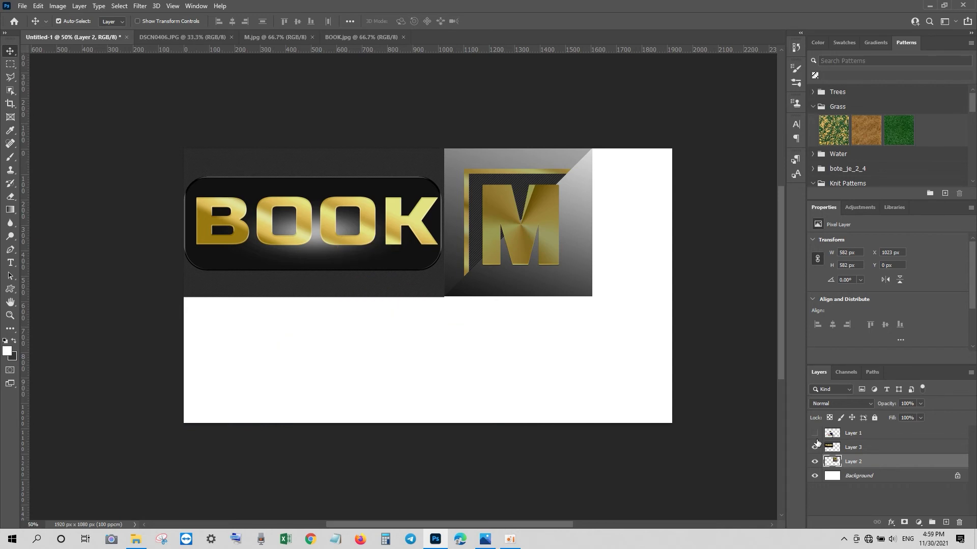
{"action": "left_click", "coordinate": [813, 450]}
{"action": "left_click", "coordinate": [814, 434]}
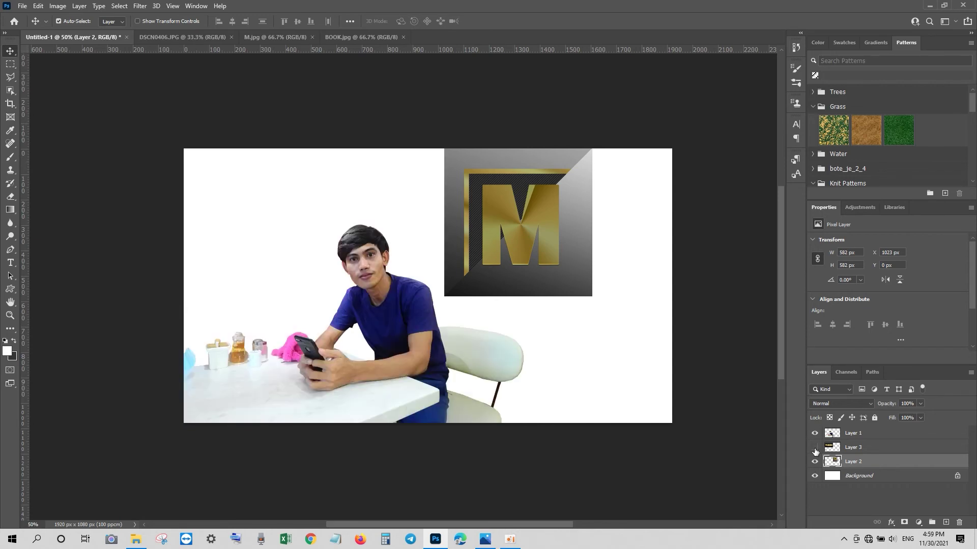
{"action": "left_click", "coordinate": [815, 460]}
{"action": "left_click", "coordinate": [677, 395]}
Browse the Pictures and Documents folders for an image to use as the background.
{"action": "left_click", "coordinate": [22, 6]}
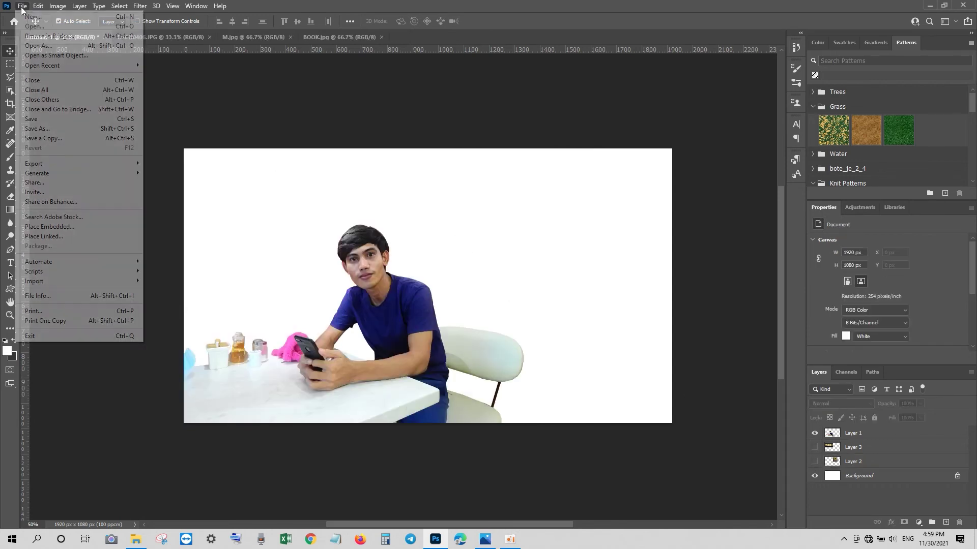
{"action": "left_click", "coordinate": [33, 28]}
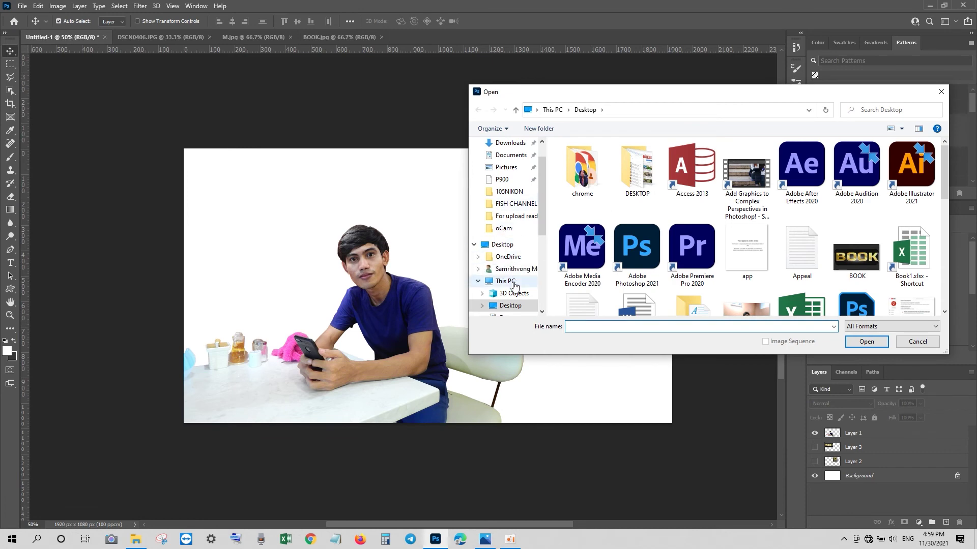
{"action": "left_click", "coordinate": [506, 167]}
{"action": "scroll", "coordinate": [734, 224], "scroll_direction": "down", "scroll_amount": 6}
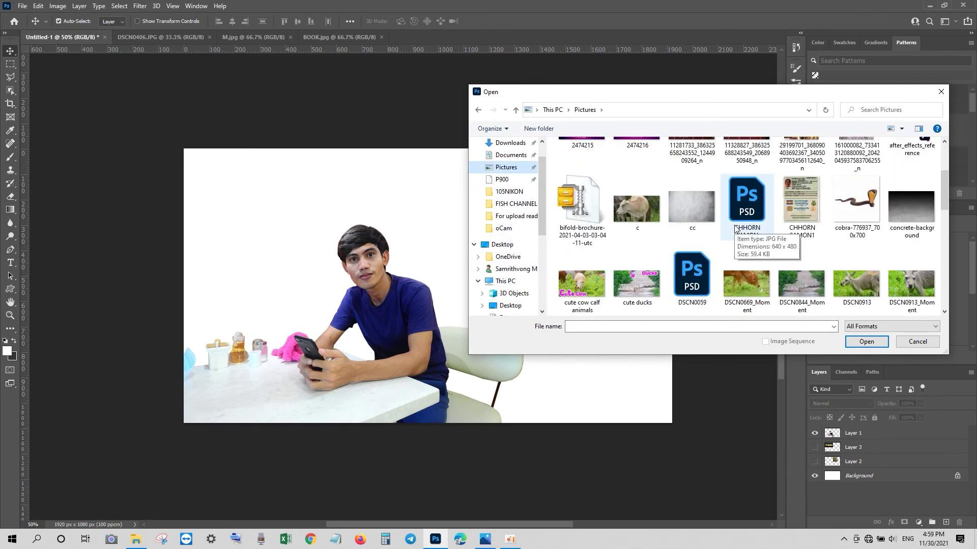
{"action": "scroll", "coordinate": [734, 225], "scroll_direction": "down", "scroll_amount": 5}
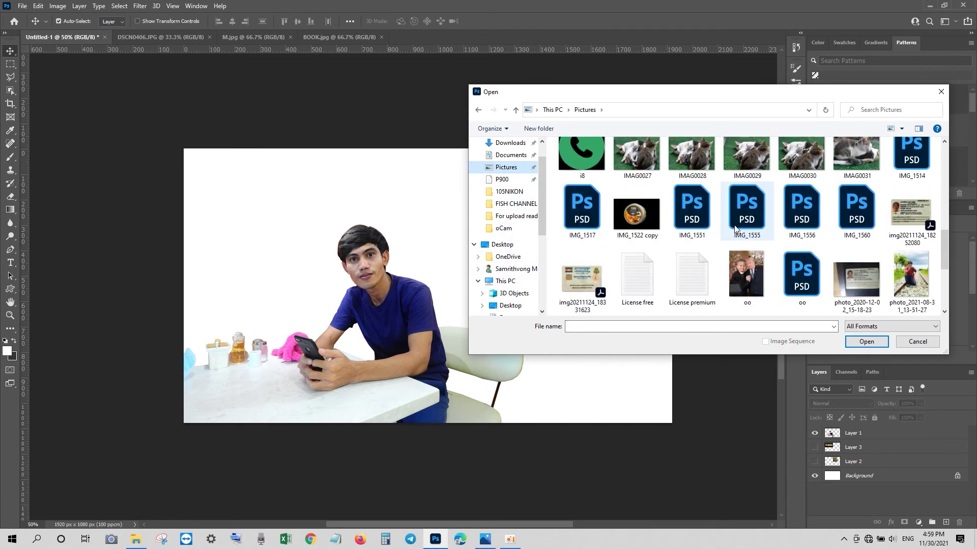
{"action": "scroll", "coordinate": [734, 229], "scroll_direction": "down", "scroll_amount": 3}
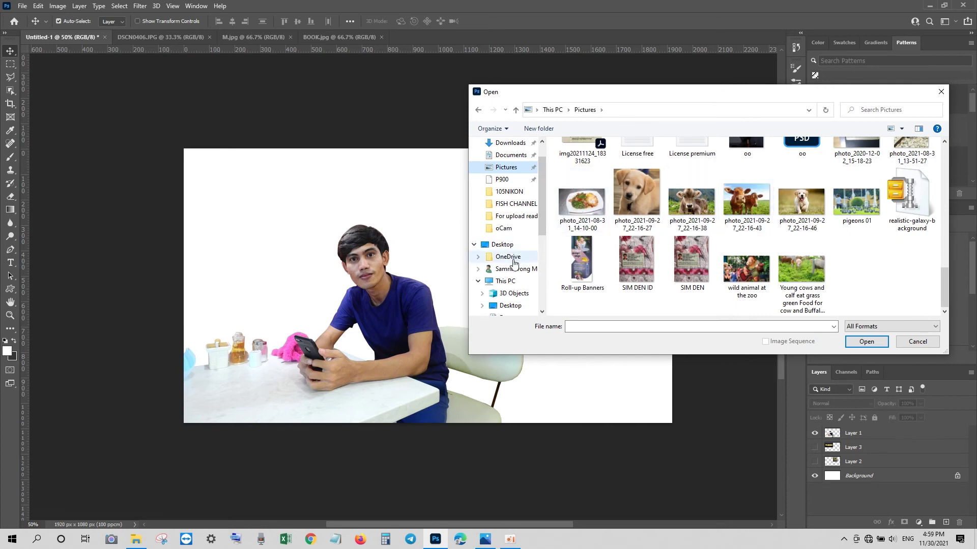
{"action": "scroll", "coordinate": [509, 274], "scroll_direction": "down", "scroll_amount": 1}
{"action": "left_click", "coordinate": [514, 295]}
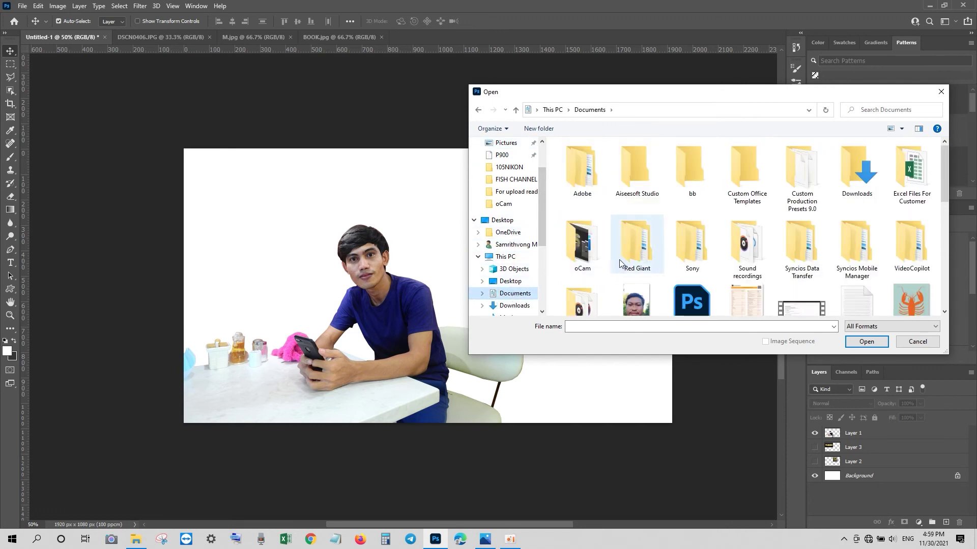
{"action": "scroll", "coordinate": [621, 263], "scroll_direction": "down", "scroll_amount": 3}
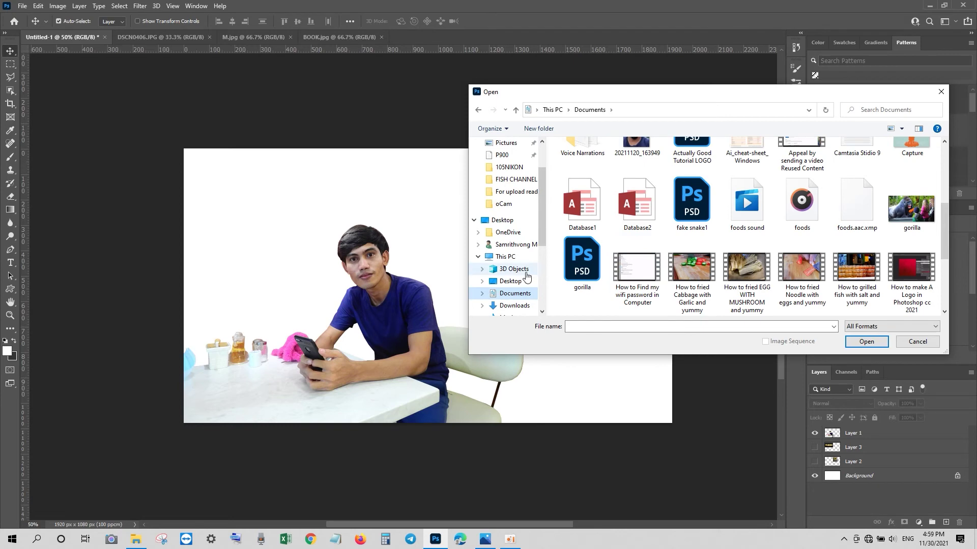
{"action": "left_click", "coordinate": [508, 280]}
{"action": "scroll", "coordinate": [554, 273], "scroll_direction": "down", "scroll_amount": 1}
{"action": "left_click", "coordinate": [513, 293]}
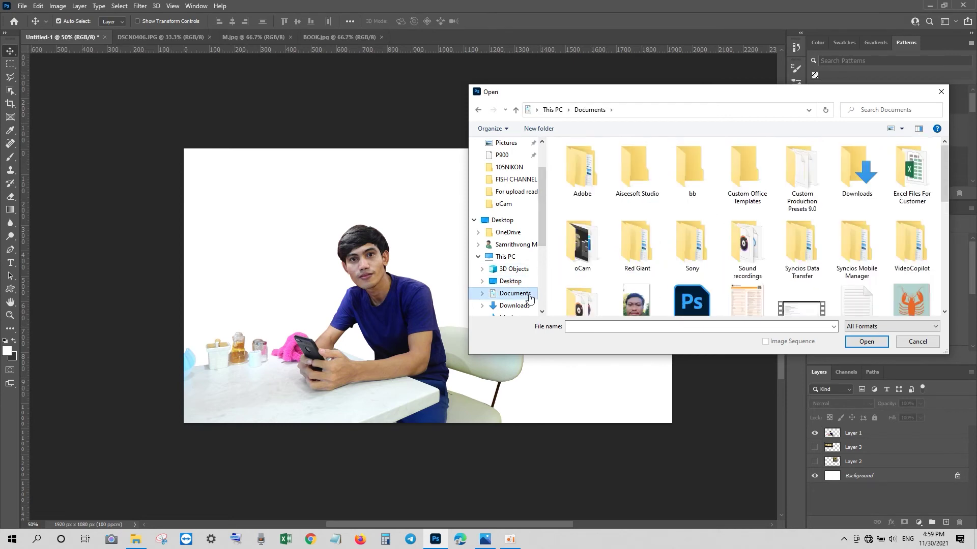
{"action": "scroll", "coordinate": [640, 255], "scroll_direction": "down", "scroll_amount": 3}
{"action": "scroll", "coordinate": [640, 255], "scroll_direction": "down", "scroll_amount": 2}
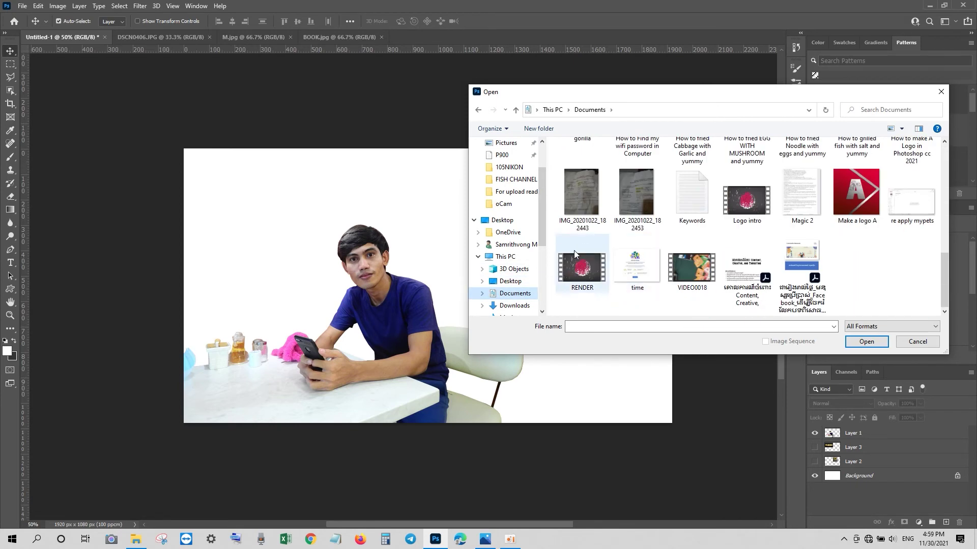
Open the purple starry image 2474215 from the Pictures folder.
{"action": "left_click", "coordinate": [509, 143]}
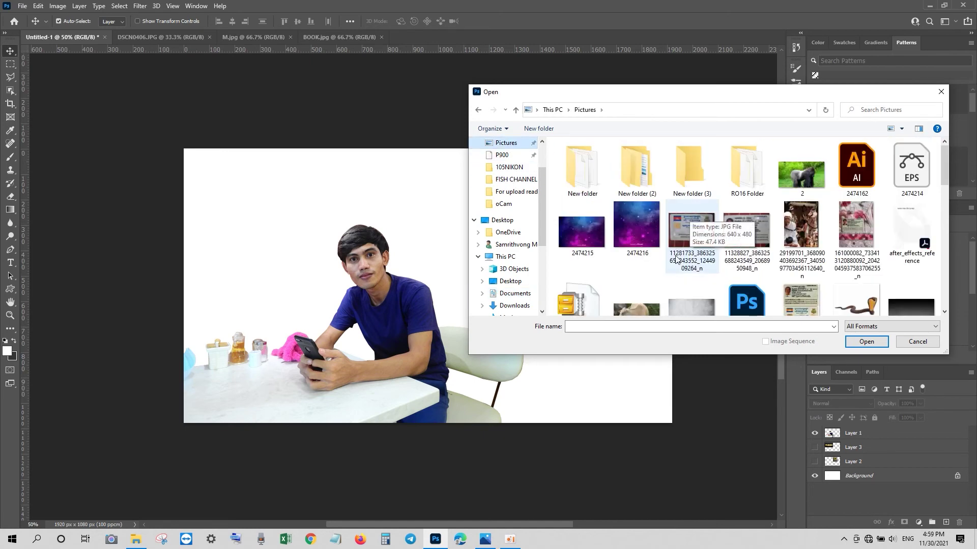
{"action": "left_click", "coordinate": [583, 231]}
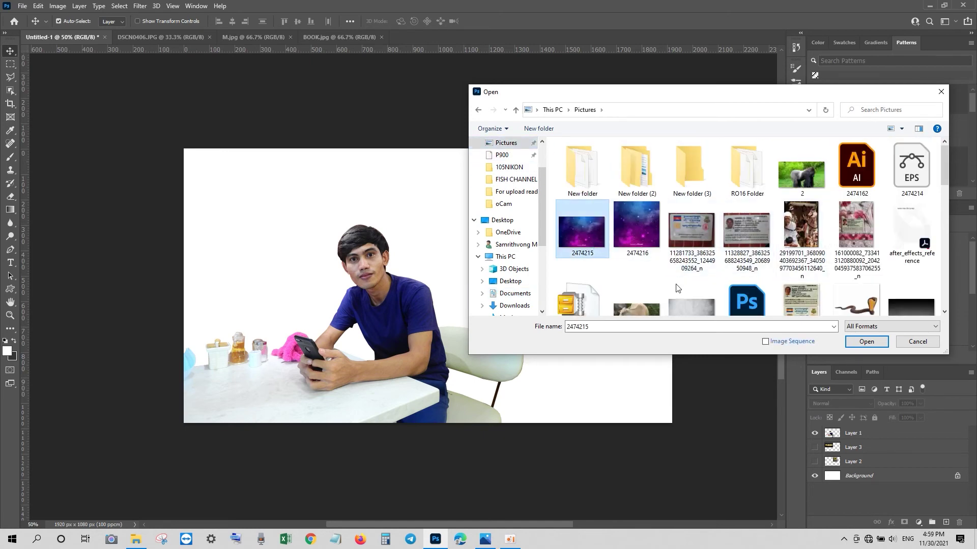
{"action": "scroll", "coordinate": [780, 283], "scroll_direction": "down", "scroll_amount": 2}
{"action": "scroll", "coordinate": [780, 283], "scroll_direction": "down", "scroll_amount": 6}
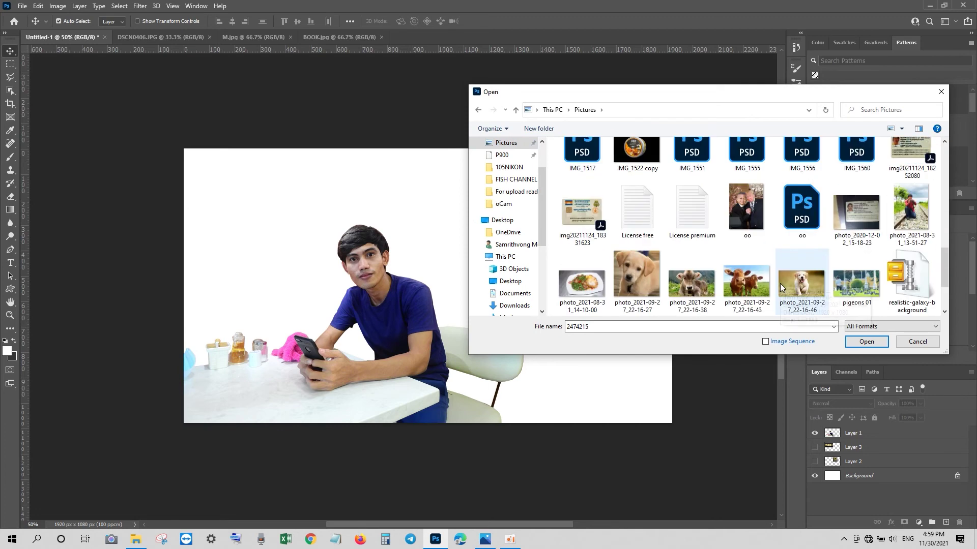
{"action": "scroll", "coordinate": [780, 283], "scroll_direction": "down", "scroll_amount": 2}
{"action": "key", "text": "Return"}
Bring the starry image into Untitled-1 and place its layer directly below Layer 1.
{"action": "left_click_drag", "start_coordinate": [401, 178], "coordinate": [289, 211]}
{"action": "left_click_drag", "start_coordinate": [336, 239], "coordinate": [353, 232]}
{"action": "key", "text": "ctrl+bracketleft"}
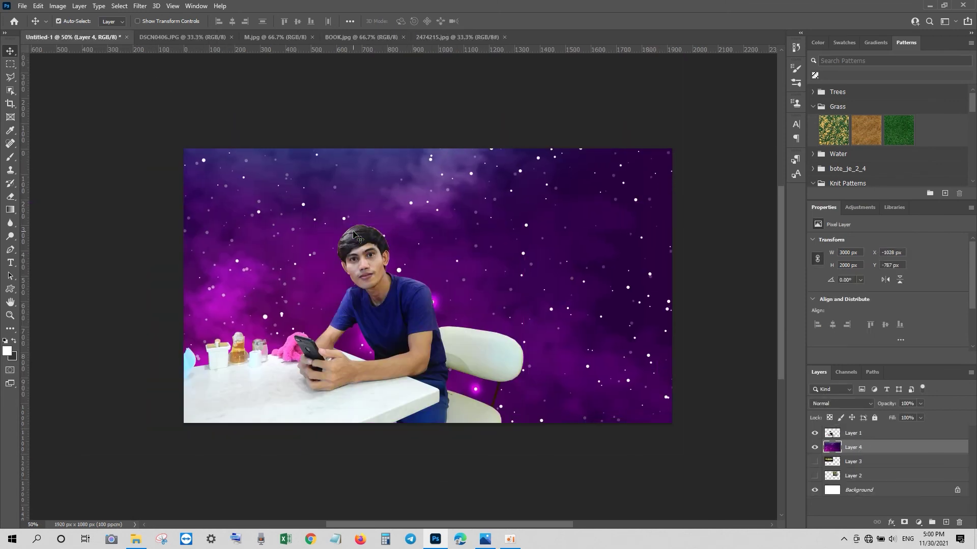
Scale the starry background down to 2102 by 1402 px and position it at X -139 px, Y -322 px to cover the canvas.
{"action": "mouse_move", "coordinate": [546, 321]}
{"action": "left_mouse_down"}
{"action": "mouse_move", "coordinate": [547, 288]}
{"action": "mouse_move", "coordinate": [551, 308]}
{"action": "left_mouse_up"}
{"action": "key", "text": "ctrl+t"}
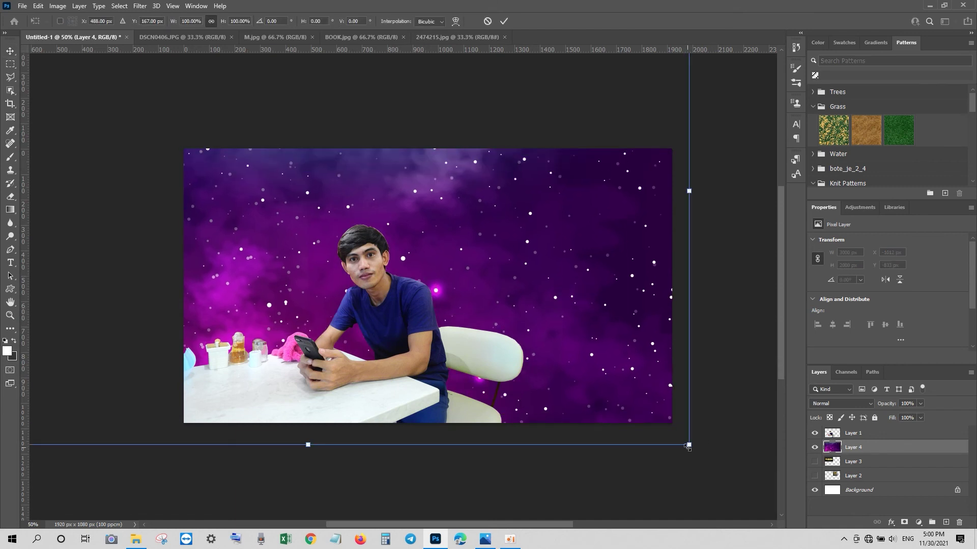
{"action": "left_click_drag", "start_coordinate": [688, 445], "coordinate": [575, 364]}
{"action": "left_click_drag", "start_coordinate": [531, 303], "coordinate": [642, 354]}
{"action": "key", "text": "Return"}
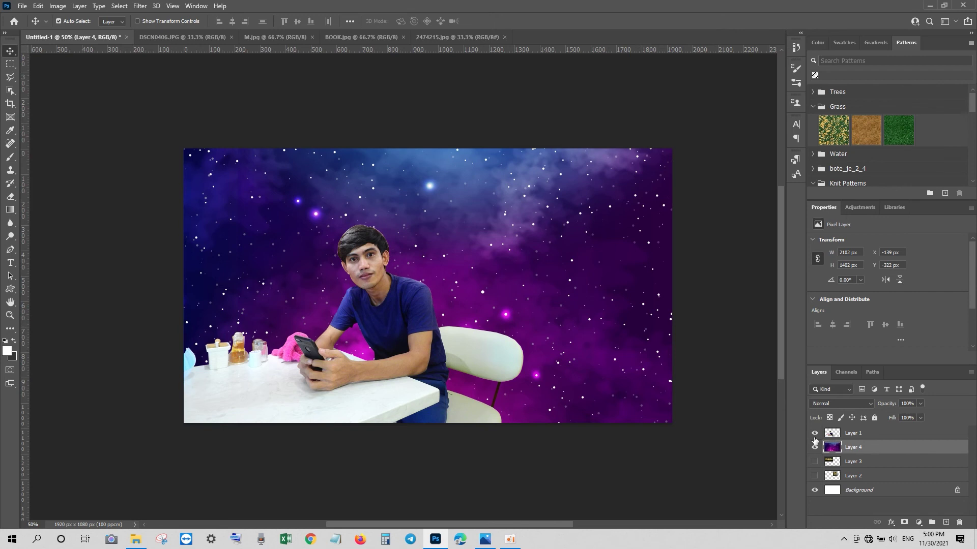
Show the M and BOOK layers and move both above the starry Layer 4, with M above BOOK.
{"action": "left_click", "coordinate": [836, 478]}
{"action": "key", "text": "ctrl+bracketright"}
{"action": "key", "text": "ctrl+bracketright"}
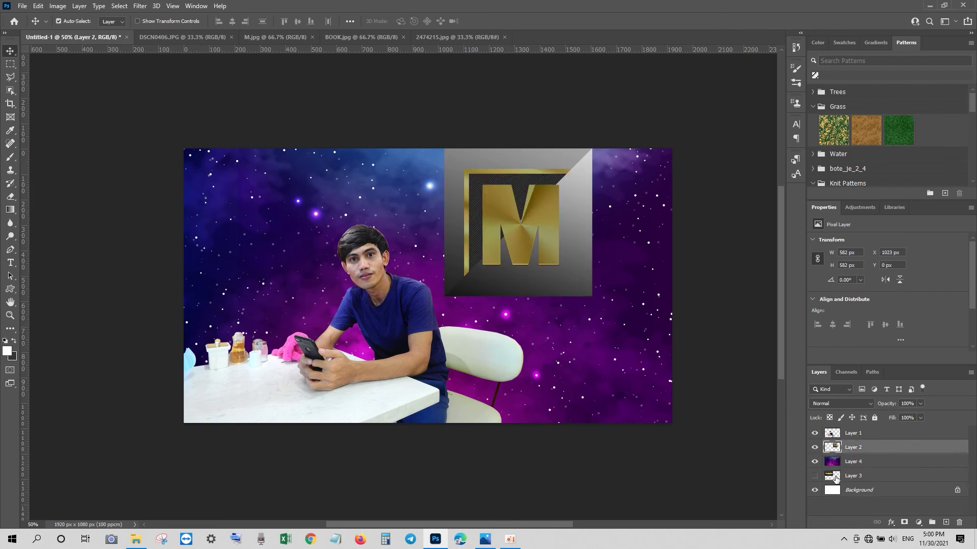
{"action": "left_click", "coordinate": [851, 479]}
{"action": "left_click", "coordinate": [814, 476]}
{"action": "key", "text": "ctrl+bracketright"}
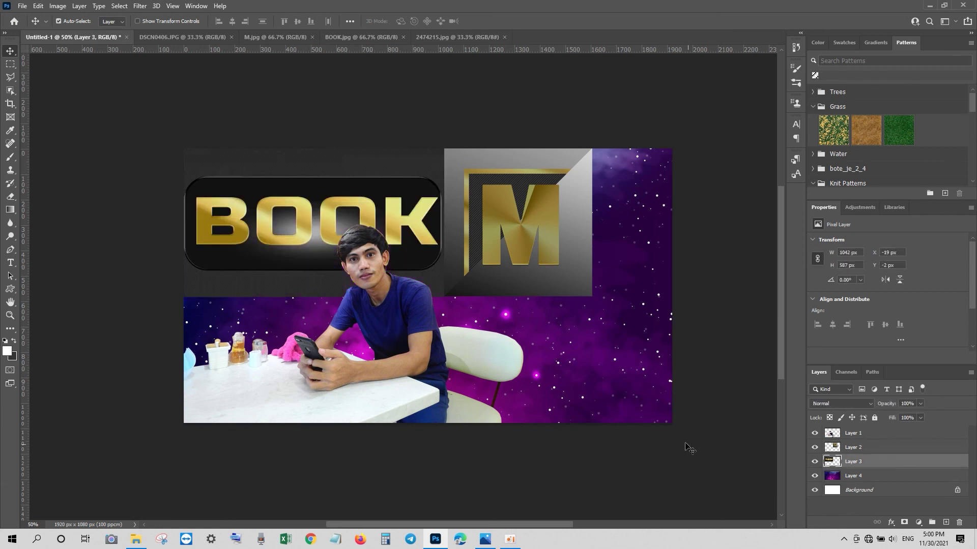
Hide the BOOK layer, and shrink the M image to 198 px square in the canvas's upper-left corner at X 45 px, Y 26 px.
{"action": "left_click", "coordinate": [814, 462]}
{"action": "left_click", "coordinate": [503, 221]}
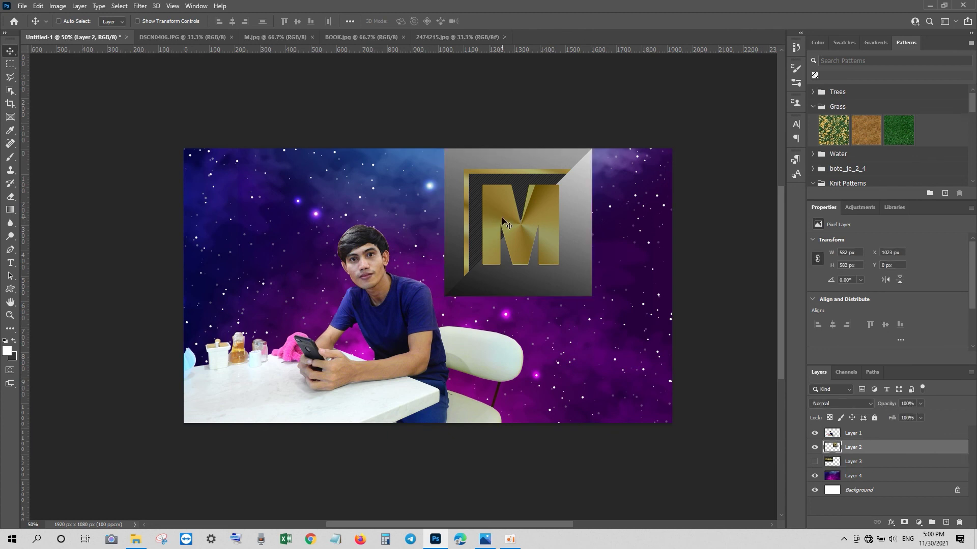
{"action": "key", "text": "ctrl+t"}
{"action": "left_click_drag", "start_coordinate": [591, 148], "coordinate": [233, 173]}
{"action": "key", "text": "Return"}
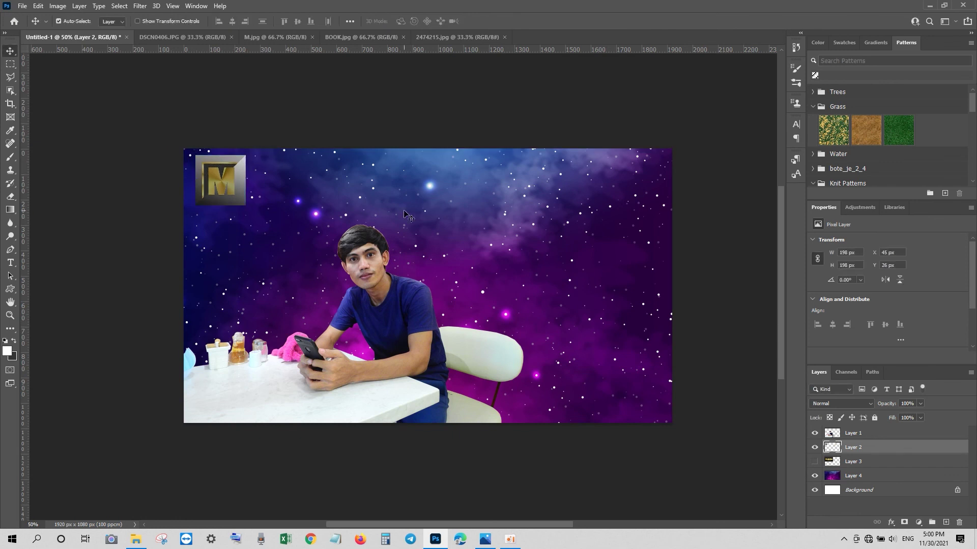
Brighten the man's cutout on Layer 1 with Levels, lowering the white input level to about 234.
{"action": "left_click", "coordinate": [379, 276]}
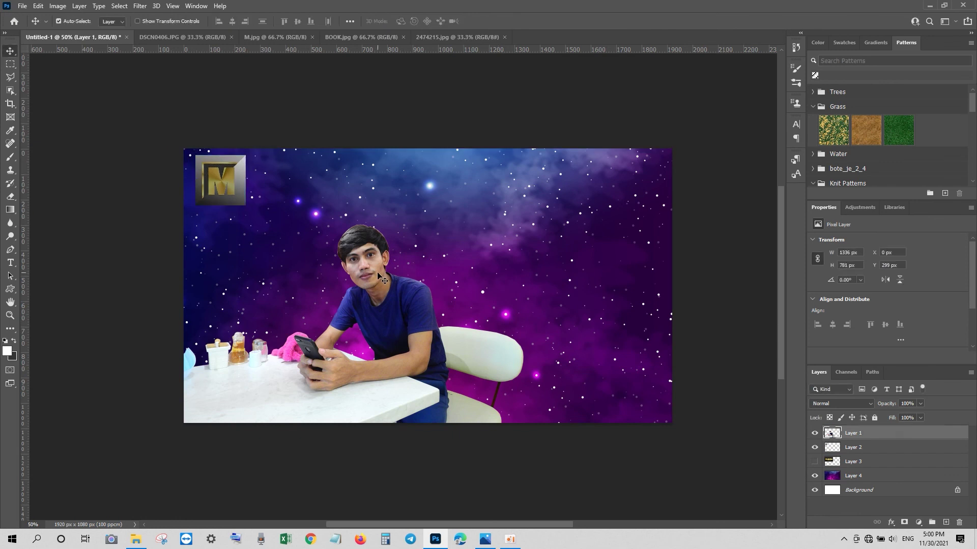
{"action": "left_click", "coordinate": [58, 5]}
{"action": "mouse_move", "coordinate": [76, 33]}
{"action": "left_click", "coordinate": [176, 42]}
{"action": "left_click_drag", "start_coordinate": [896, 350], "coordinate": [890, 350]}
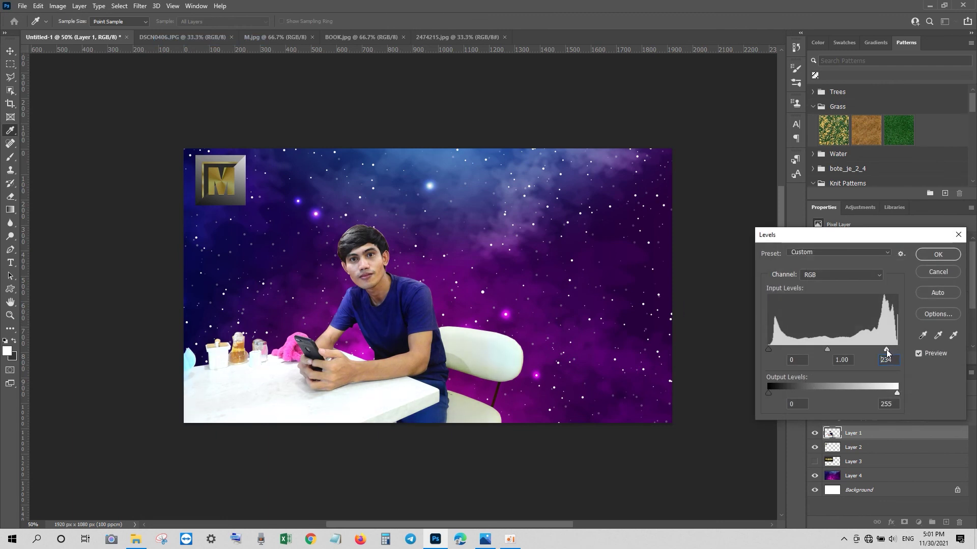
{"action": "left_click", "coordinate": [941, 257]}
{"action": "key", "text": "v"}
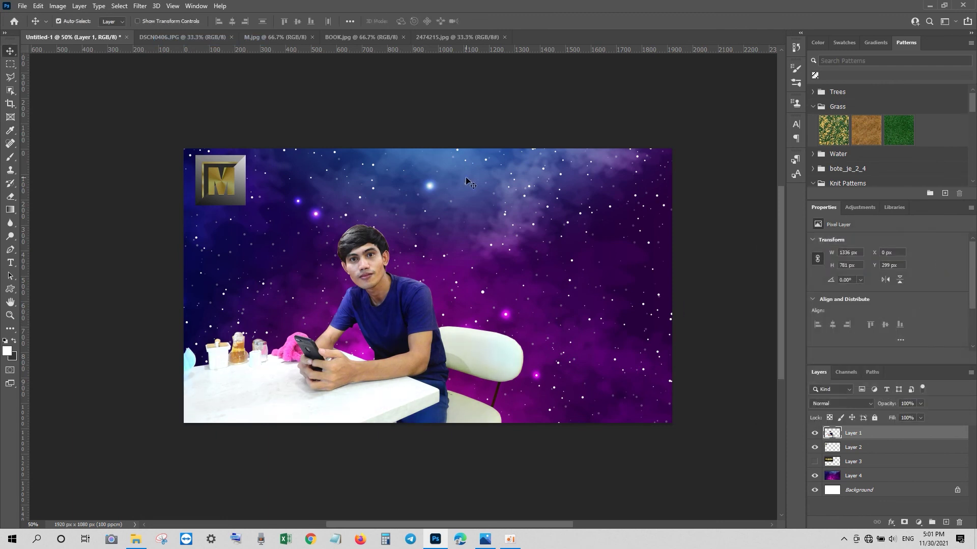
Lighten the man's cutout with an RGB Curves adjustment, raising the curve at input 94 to output 109.
{"action": "key", "text": "ctrl+1"}
{"action": "left_click", "coordinate": [54, 7]}
{"action": "mouse_move", "coordinate": [76, 32]}
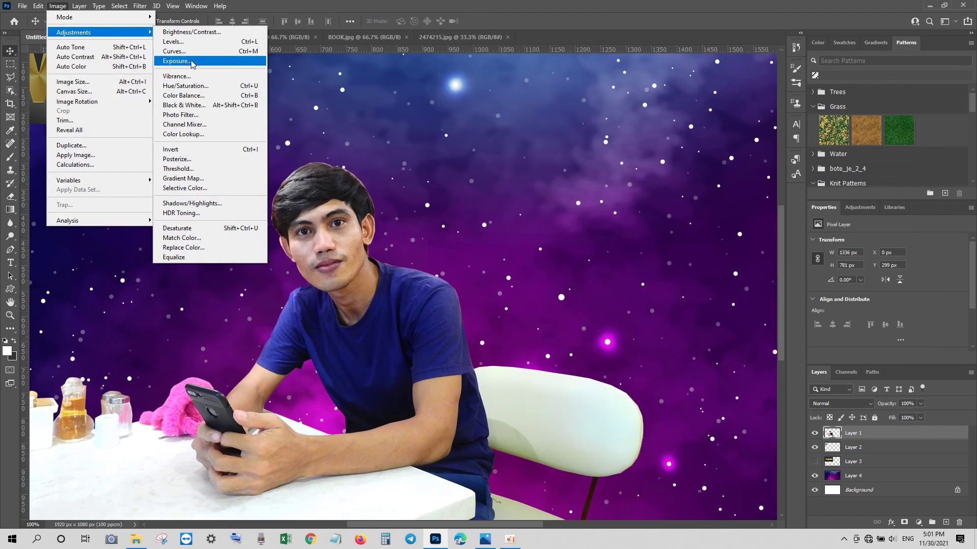
{"action": "left_click", "coordinate": [204, 51]}
{"action": "left_click", "coordinate": [677, 286]}
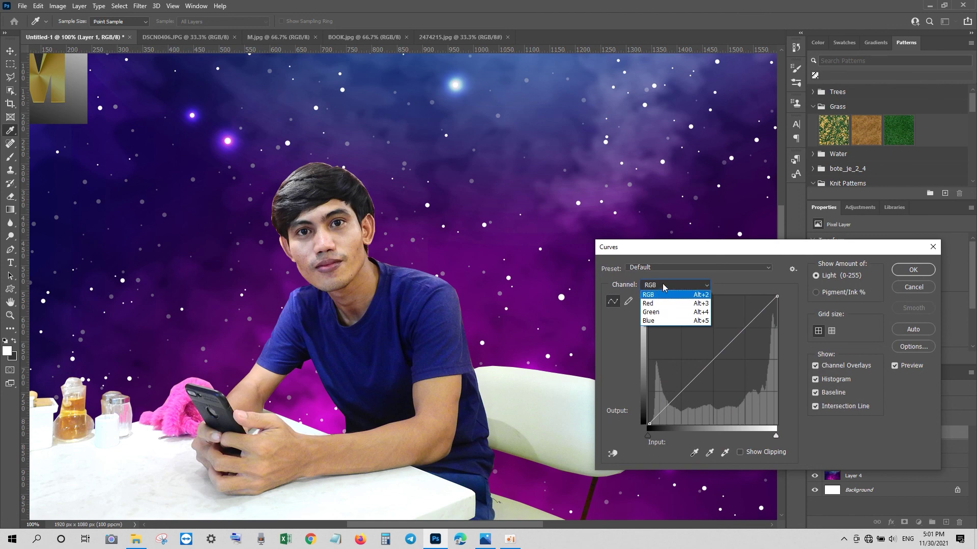
{"action": "left_click", "coordinate": [649, 296]}
{"action": "left_click", "coordinate": [698, 370]}
{"action": "left_click_drag", "start_coordinate": [698, 370], "coordinate": [696, 369]}
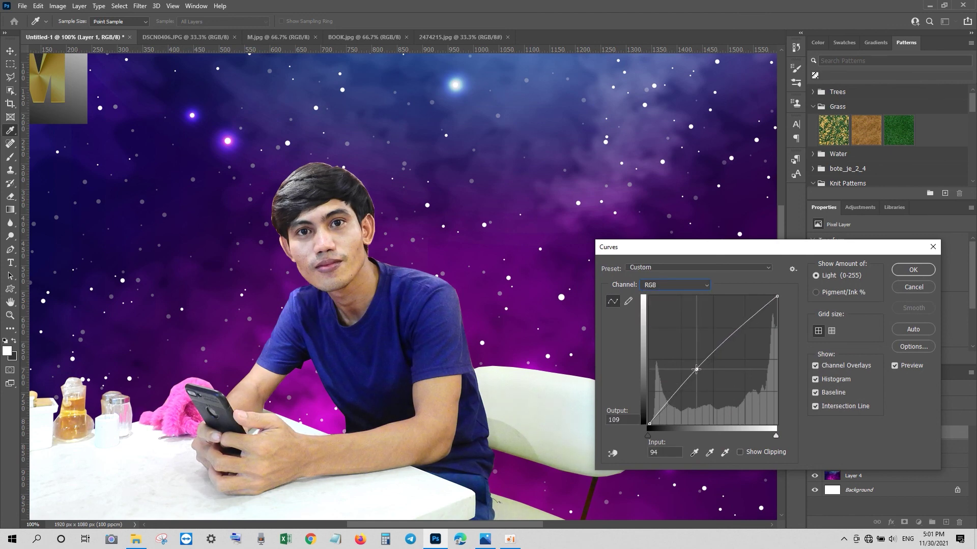
{"action": "left_click", "coordinate": [902, 275]}
{"action": "key", "text": "v"}
{"action": "key", "text": "ctrl+minus"}
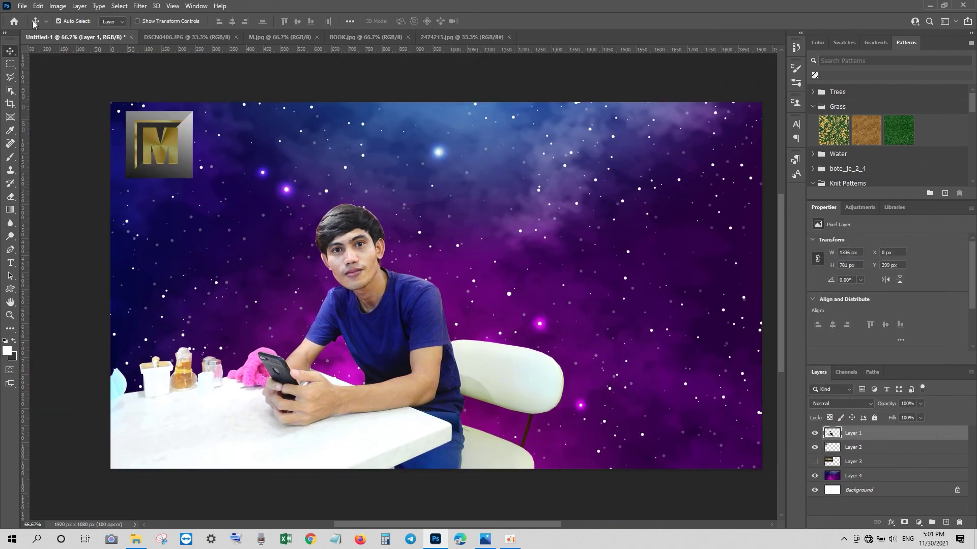
Set up saving a JPEG copy of the composition on the Desktop with the file name CUT1.
{"action": "left_click", "coordinate": [22, 5]}
{"action": "left_click", "coordinate": [47, 138]}
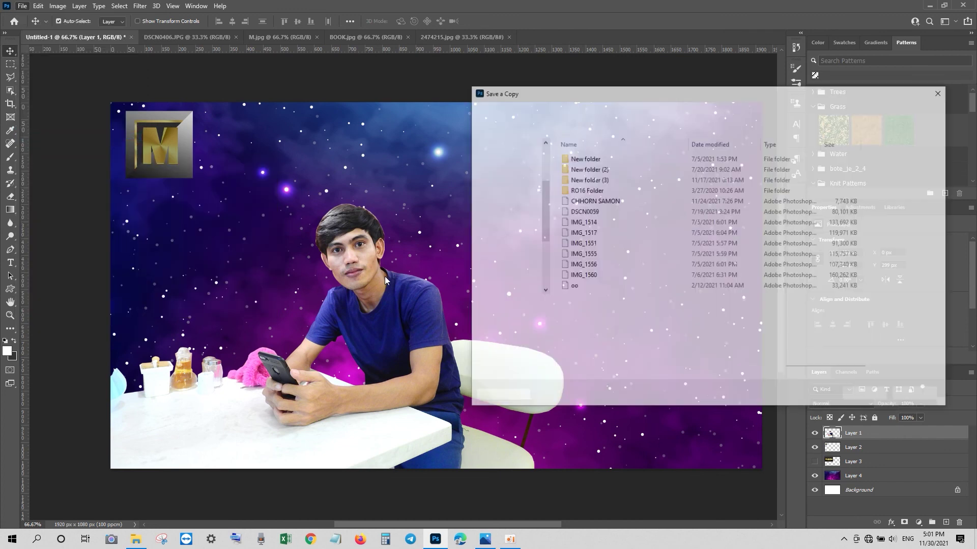
{"action": "left_click", "coordinate": [554, 319]}
{"action": "left_click", "coordinate": [551, 399]}
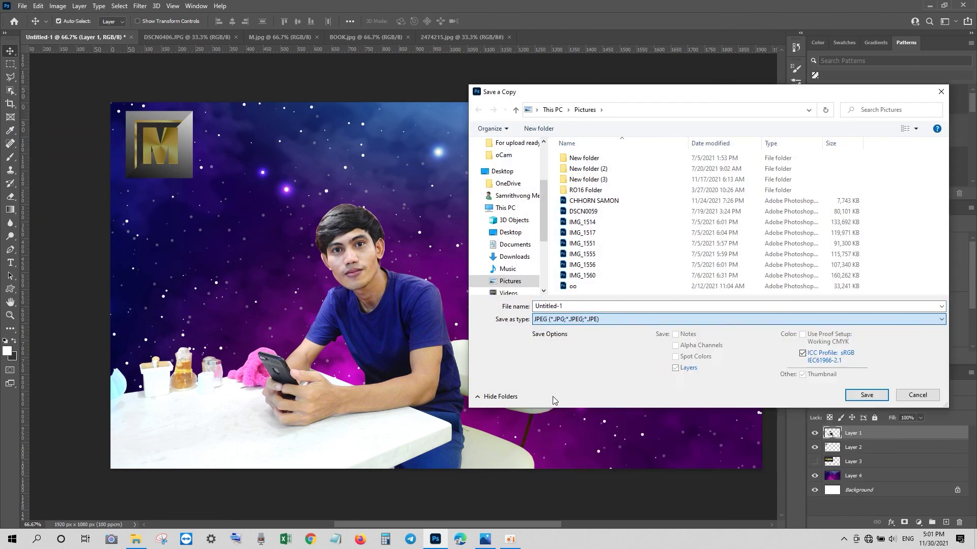
{"action": "left_click", "coordinate": [506, 175]}
{"action": "left_click", "coordinate": [596, 306]}
{"action": "type", "text": "CUT1"}
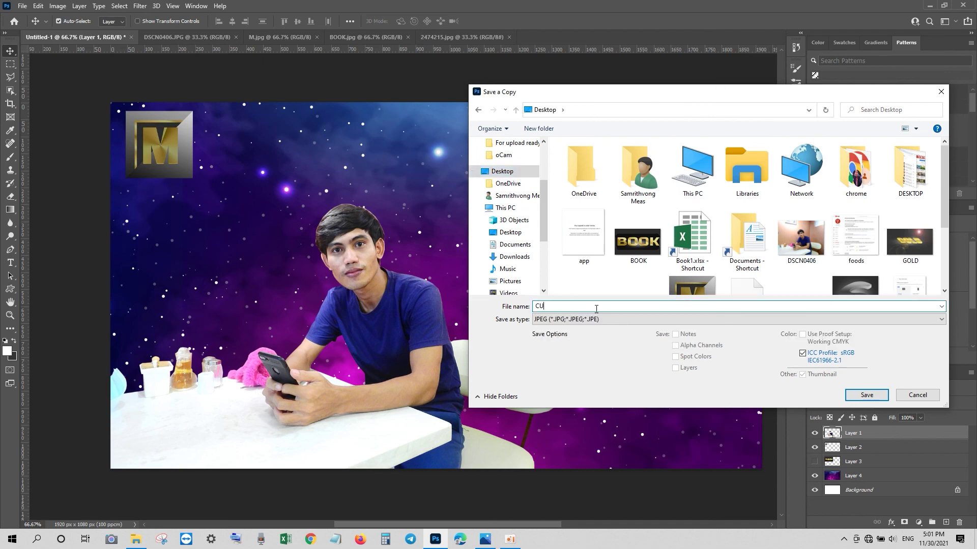